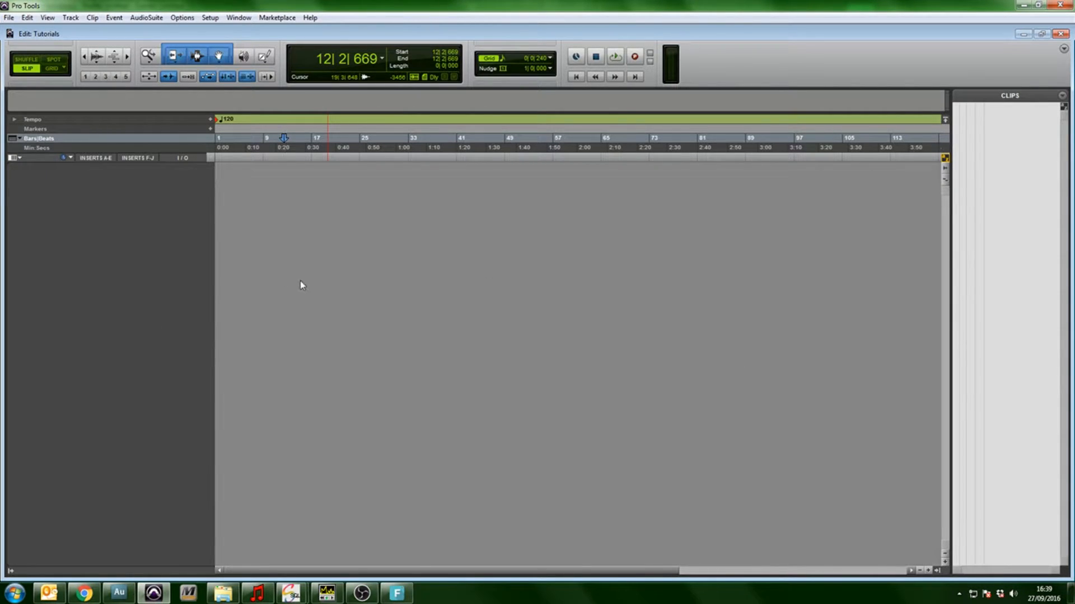
# Start a batch of new tracks with 4 mono audio tracks and 5 stereo audio tracks
pyautogui.click(78, 20)
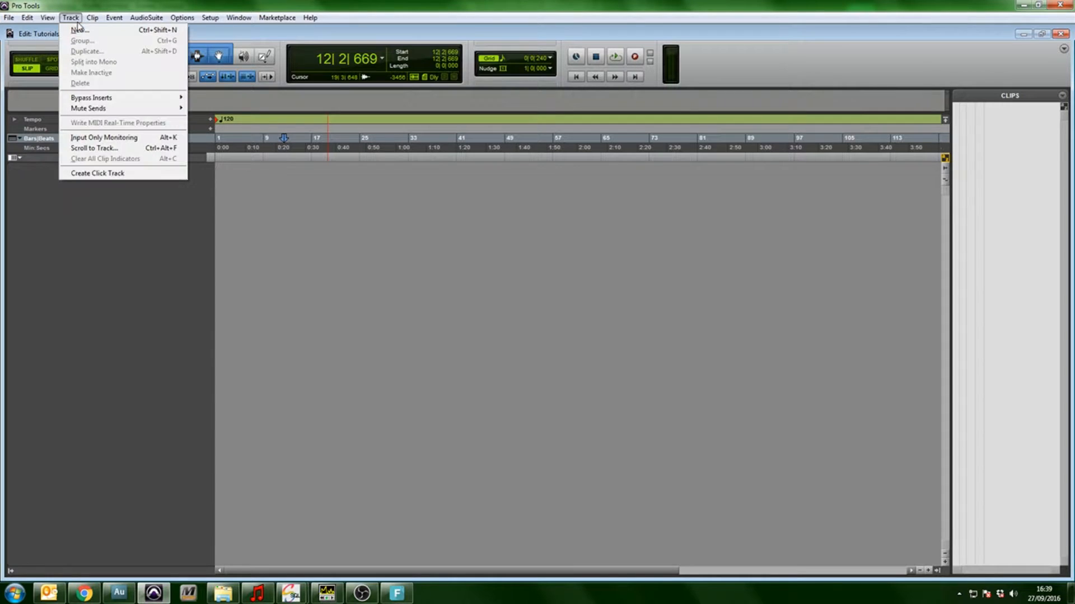
pyautogui.click(78, 29)
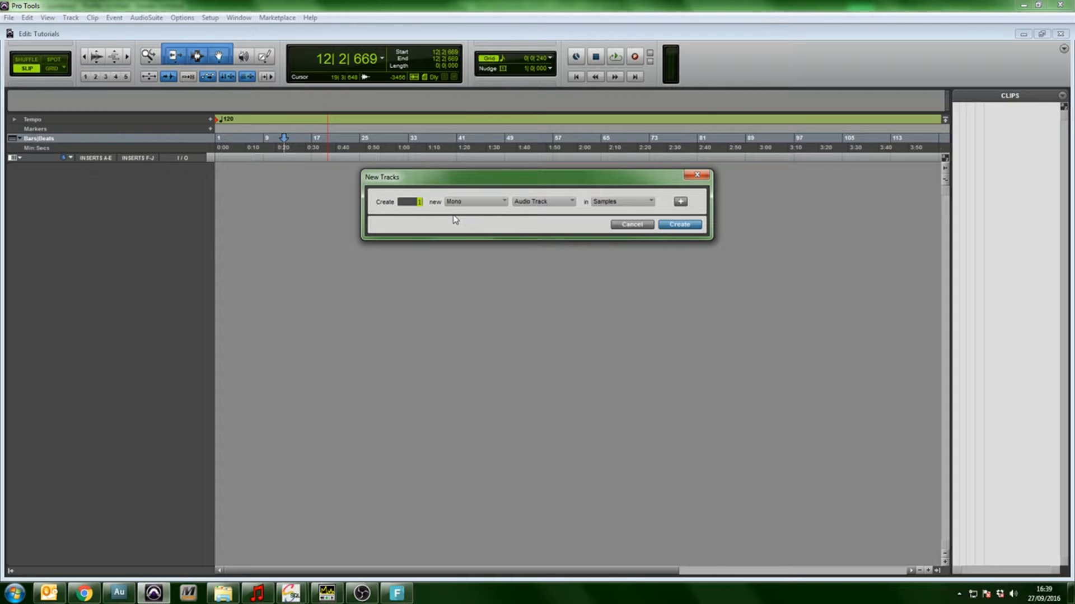
pyautogui.write('4')
pyautogui.click(680, 203)
pyautogui.write('5')
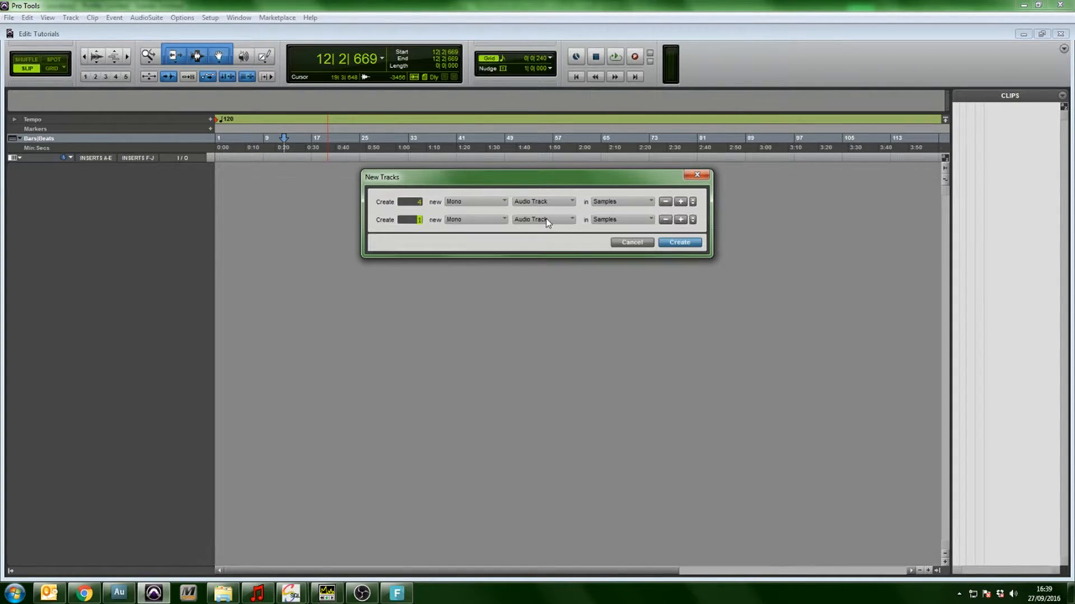
pyautogui.click(503, 219)
pyautogui.click(504, 233)
# Add one stereo aux input and one stereo master fader to the batch, and create all the tracks
pyautogui.click(680, 219)
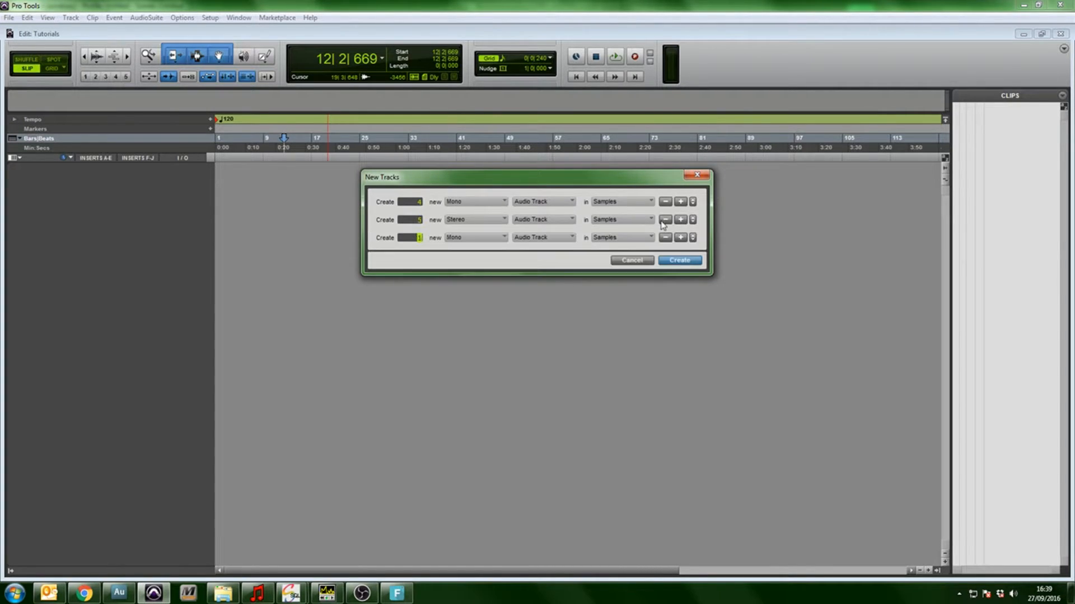
pyautogui.click(462, 237)
pyautogui.click(485, 251)
pyautogui.click(559, 238)
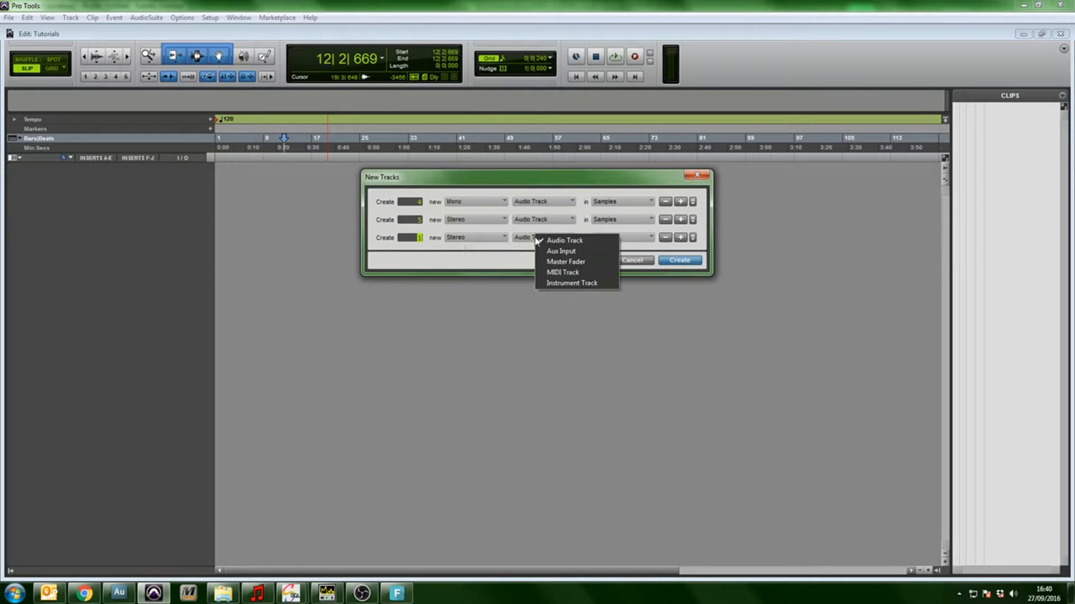
pyautogui.click(615, 250)
pyautogui.click(681, 237)
pyautogui.click(469, 255)
pyautogui.click(495, 269)
pyautogui.click(540, 256)
pyautogui.click(562, 280)
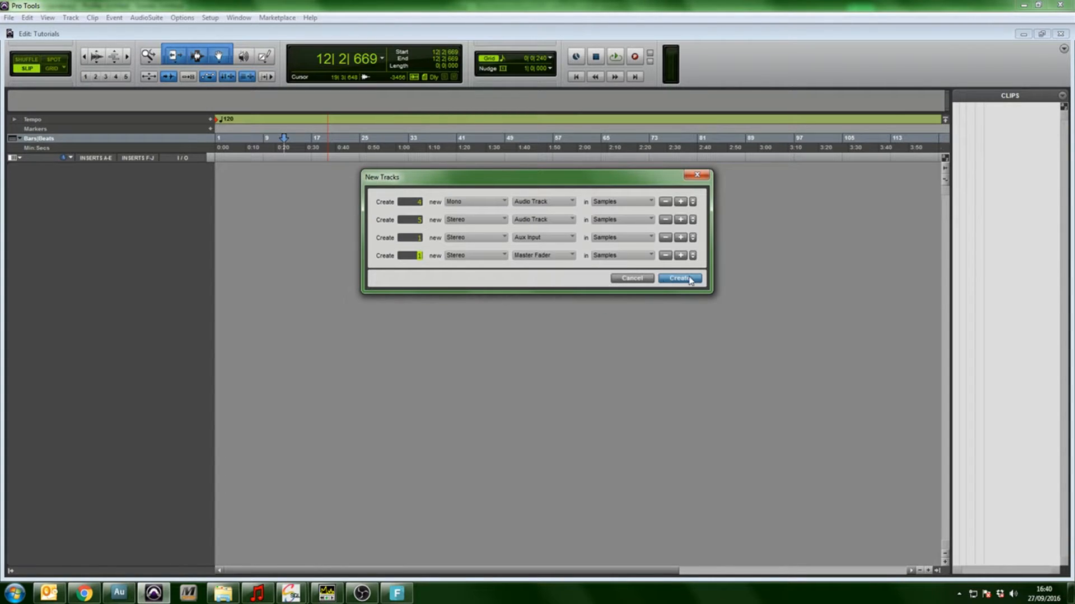
pyautogui.click(687, 278)
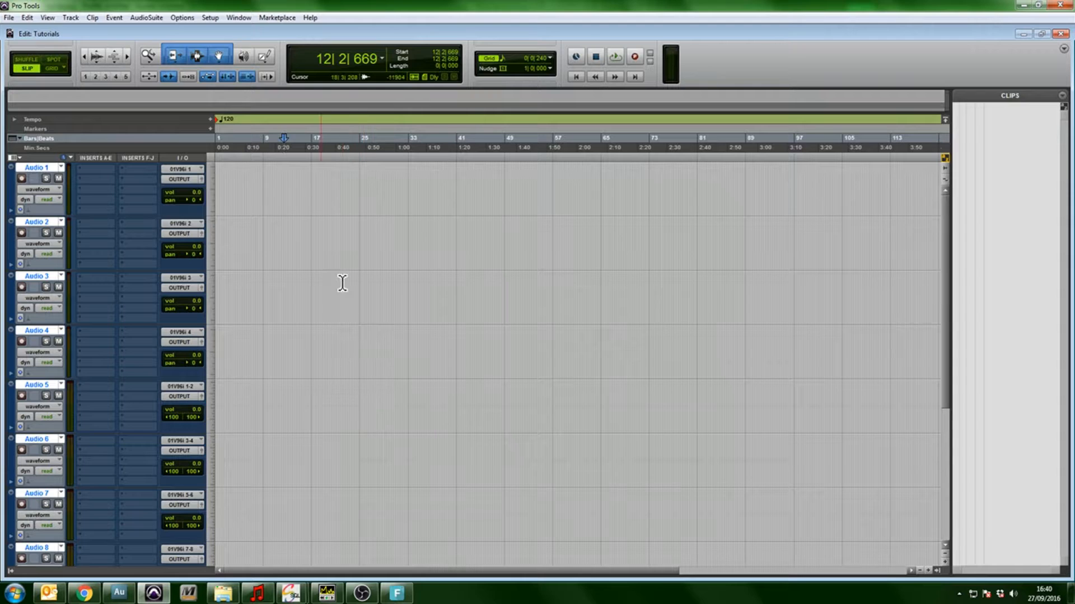
# Select the opening bars across the four mono audio tracks, Audio 1 to Audio 4
pyautogui.click(323, 242)
pyautogui.click(313, 183)
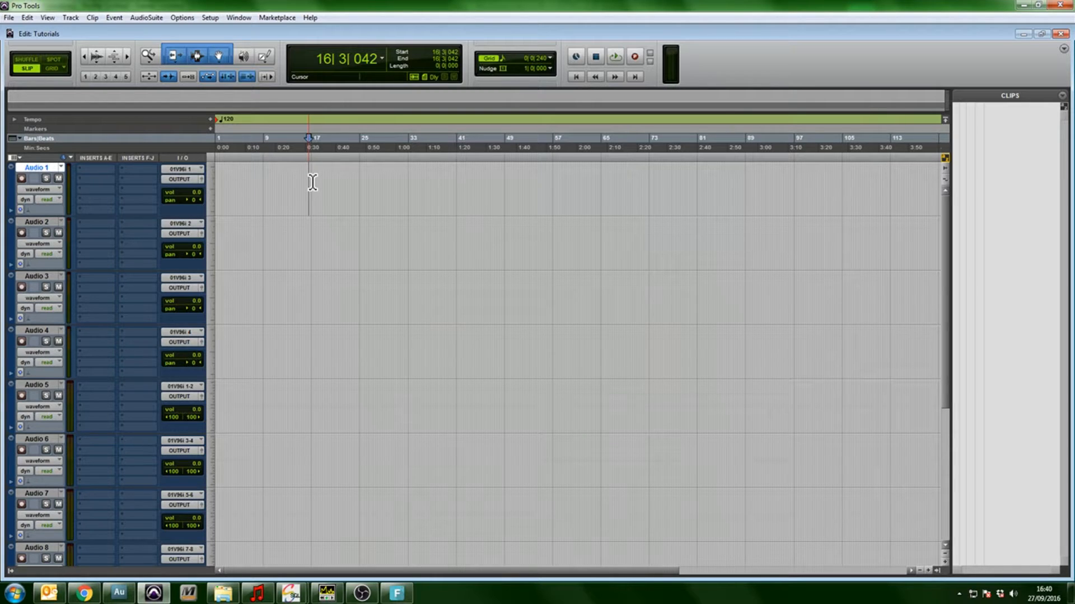
pyautogui.moveTo(299, 192); pyautogui.dragTo(164, 195)
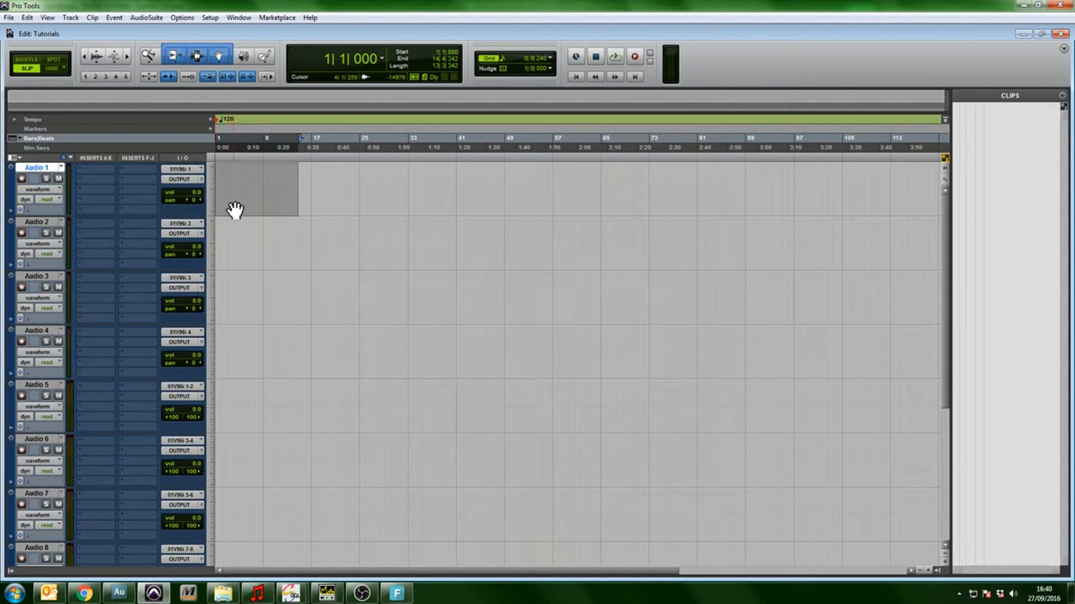
pyautogui.moveTo(302, 182); pyautogui.dragTo(188, 370)
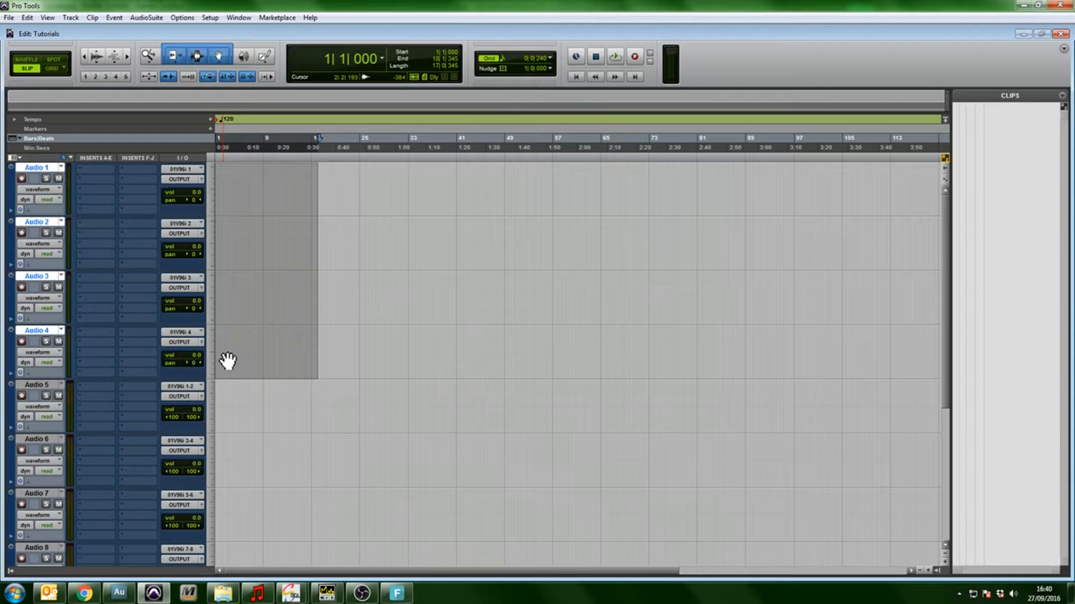
pyautogui.keyDown('shift'); pyautogui.click(298, 350); pyautogui.keyUp('shift')
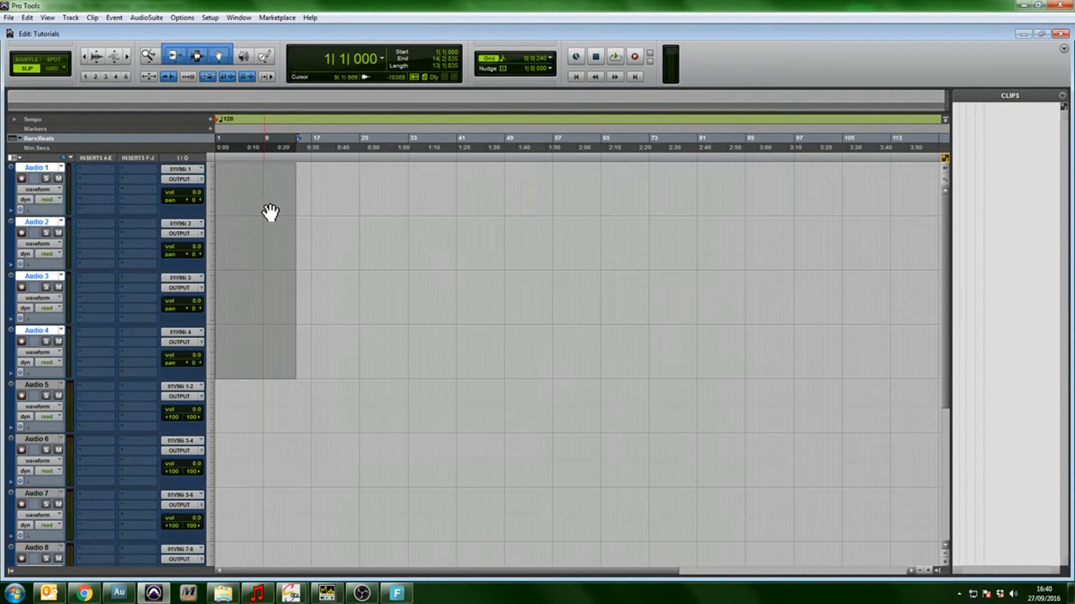
# Move the Aux 1 track up so it sits directly below Audio 4
pyautogui.scroll(-4, 268, 197)
pyautogui.scroll(-1, 268, 199)
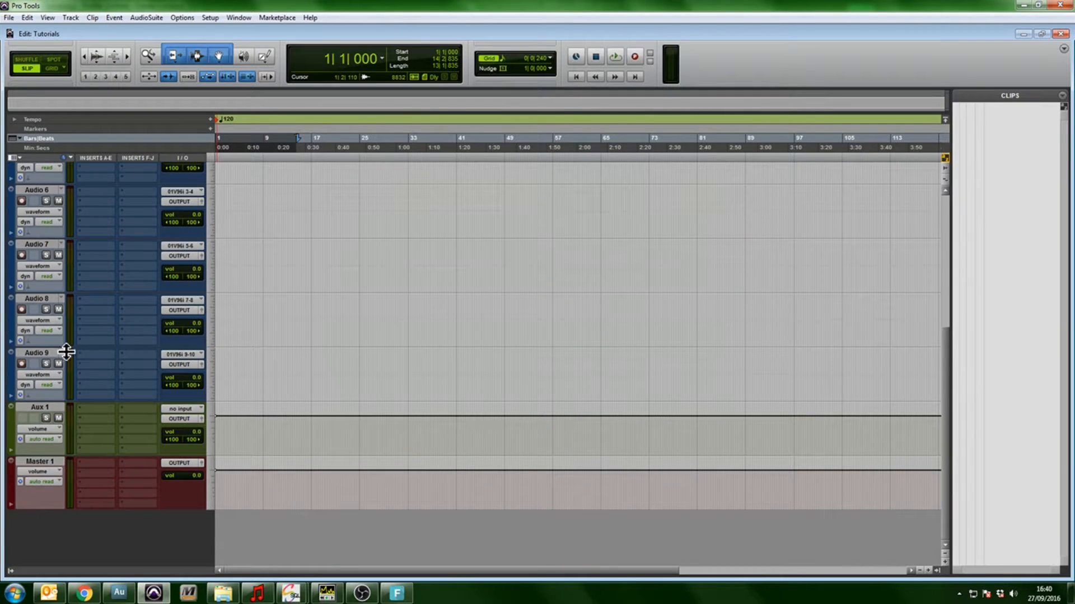
pyautogui.click(41, 407)
pyautogui.moveTo(44, 414); pyautogui.dragTo(71, 328)
pyautogui.scroll(1, 305, 320)
pyautogui.click(258, 230)
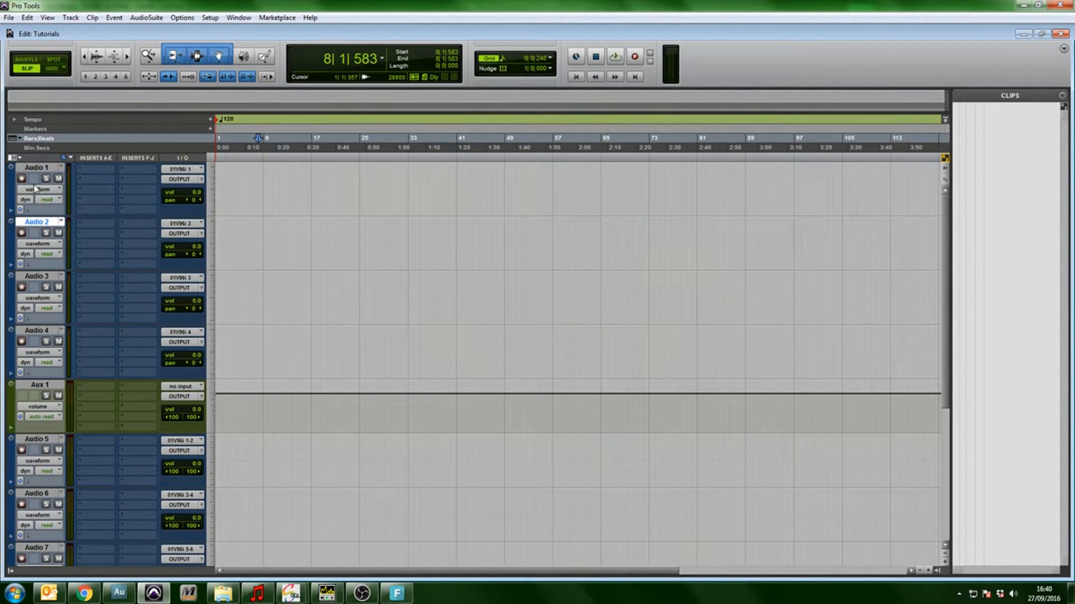
# Color the tracks Audio 1 through Audio 4 and Aux 1 light blue
pyautogui.keyDown('shift'); pyautogui.click(34, 168); pyautogui.keyUp('shift')
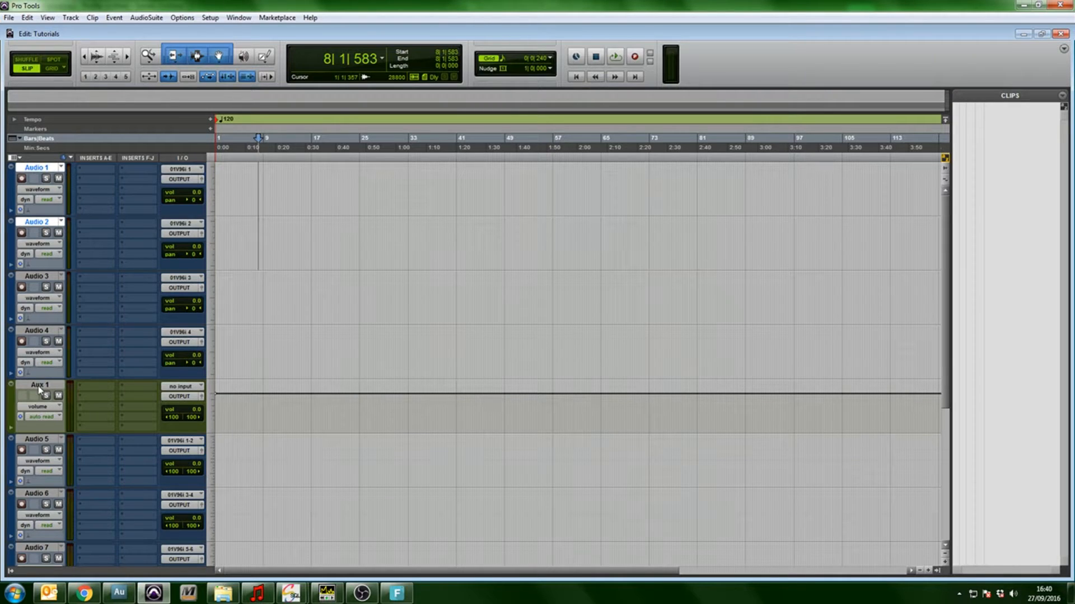
pyautogui.keyDown('shift'); pyautogui.click(38, 385); pyautogui.keyUp('shift')
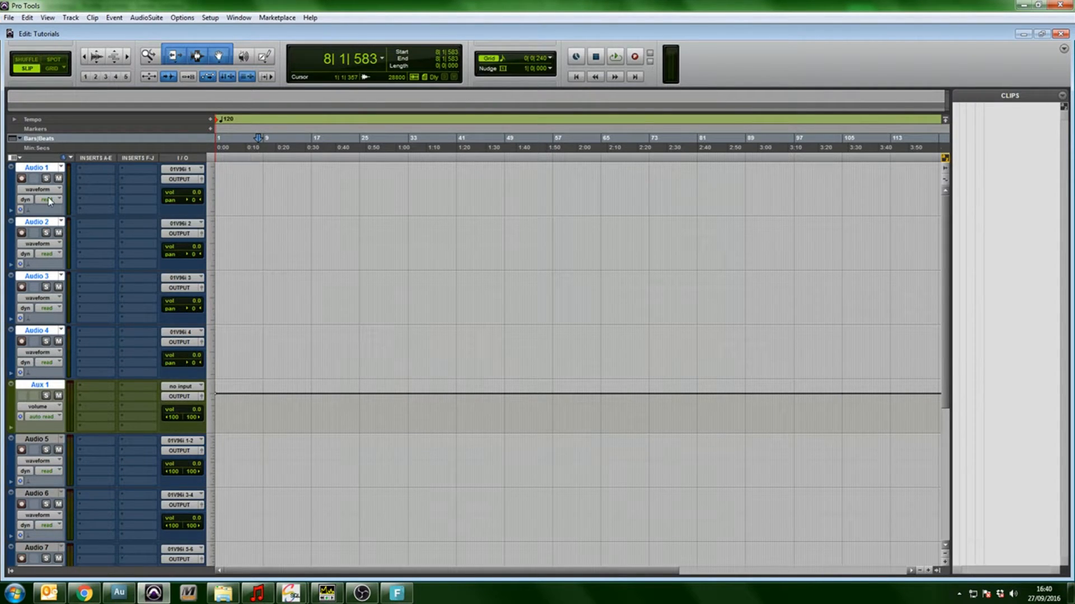
pyautogui.doubleClick(12, 358)
pyautogui.click(580, 219)
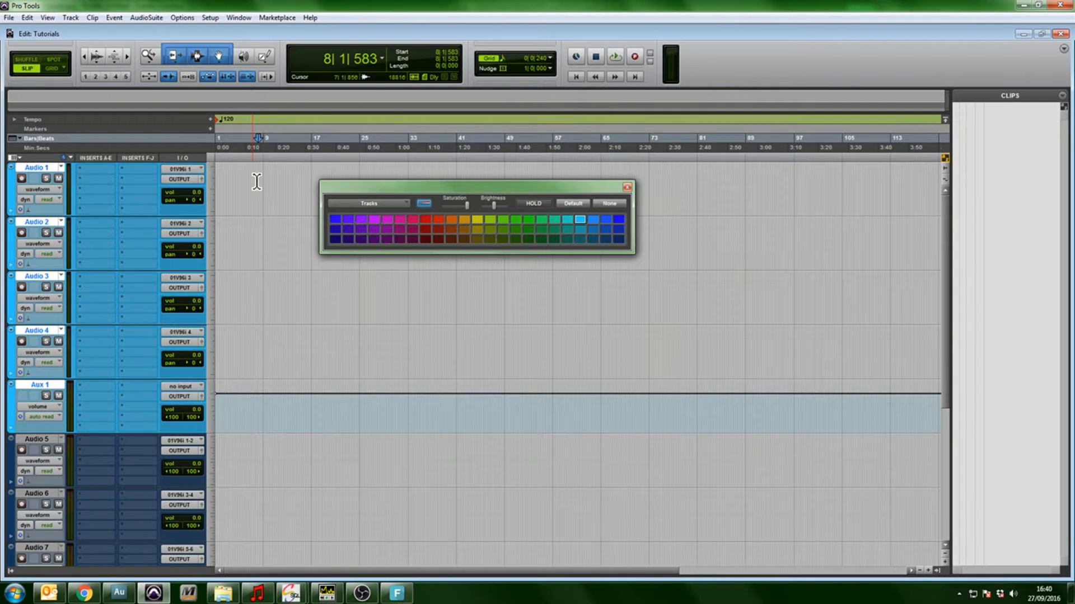
# Color the Audio 5 and Audio 6 tracks bright green
pyautogui.scroll(-2, 299, 376)
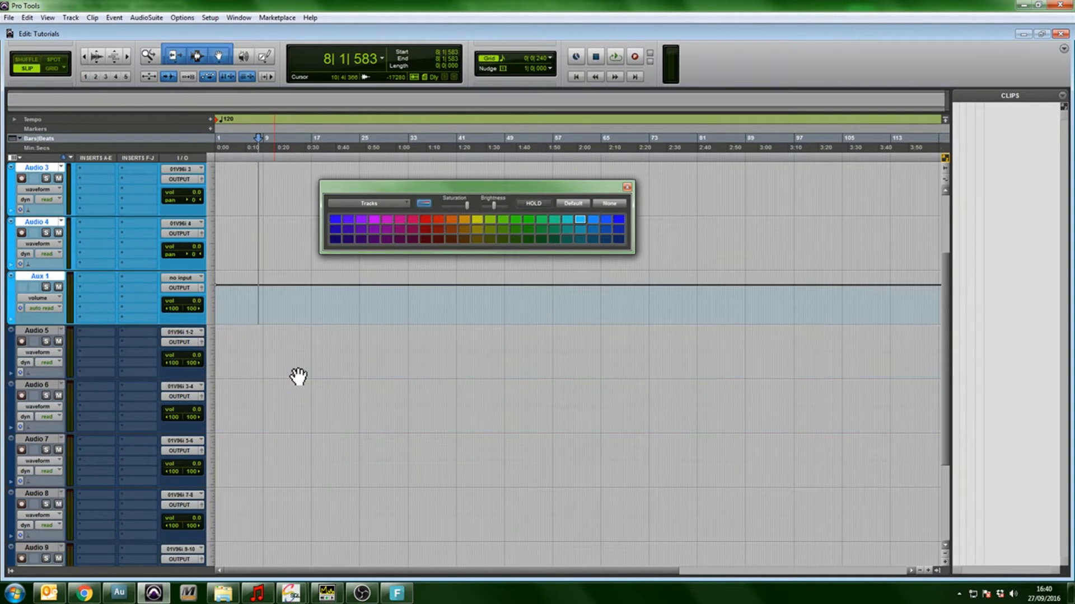
pyautogui.click(31, 331)
pyautogui.keyDown('shift'); pyautogui.click(48, 386); pyautogui.keyUp('shift')
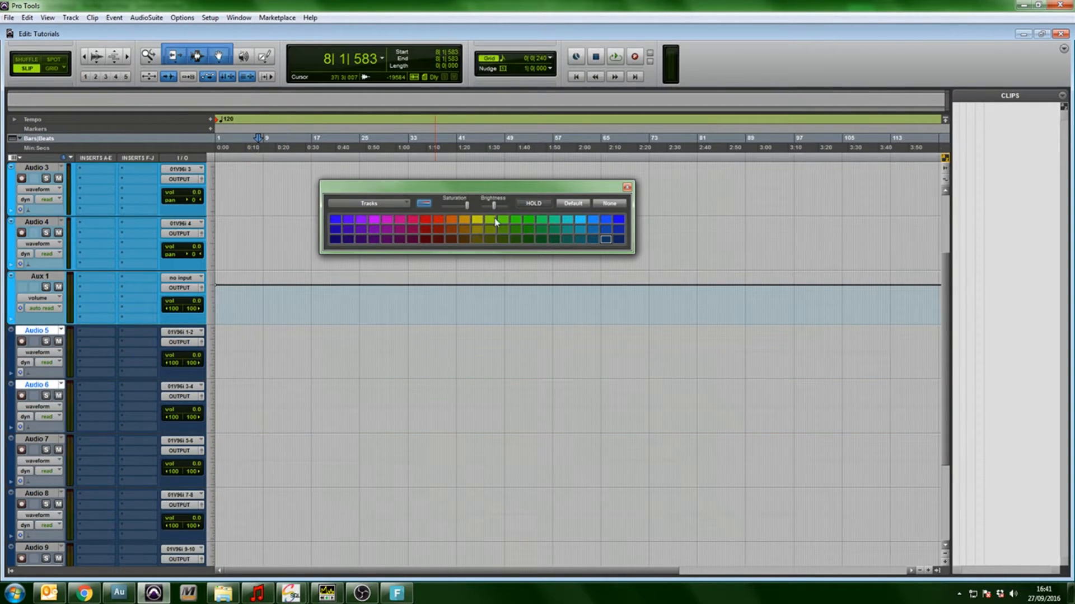
pyautogui.click(527, 219)
# Color the Audio 7, Audio 8 and Audio 9 tracks magenta
pyautogui.click(43, 440)
pyautogui.scroll(-2, 43, 439)
pyautogui.keyDown('shift'); pyautogui.click(42, 439); pyautogui.keyUp('shift')
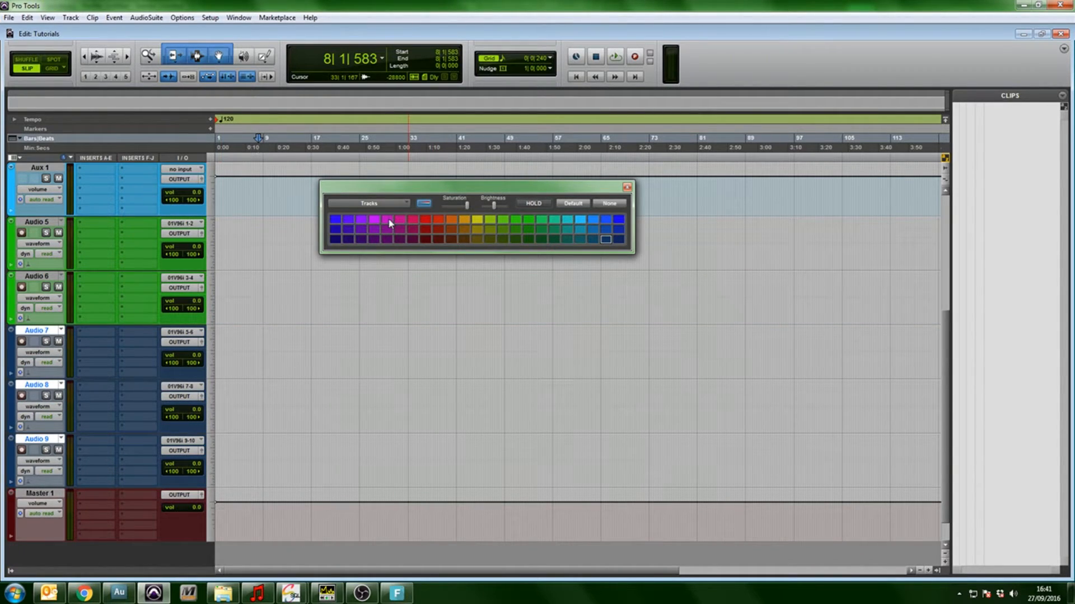
pyautogui.click(387, 219)
# Color the Master 1 track bright red and close the color palette
pyautogui.click(46, 495)
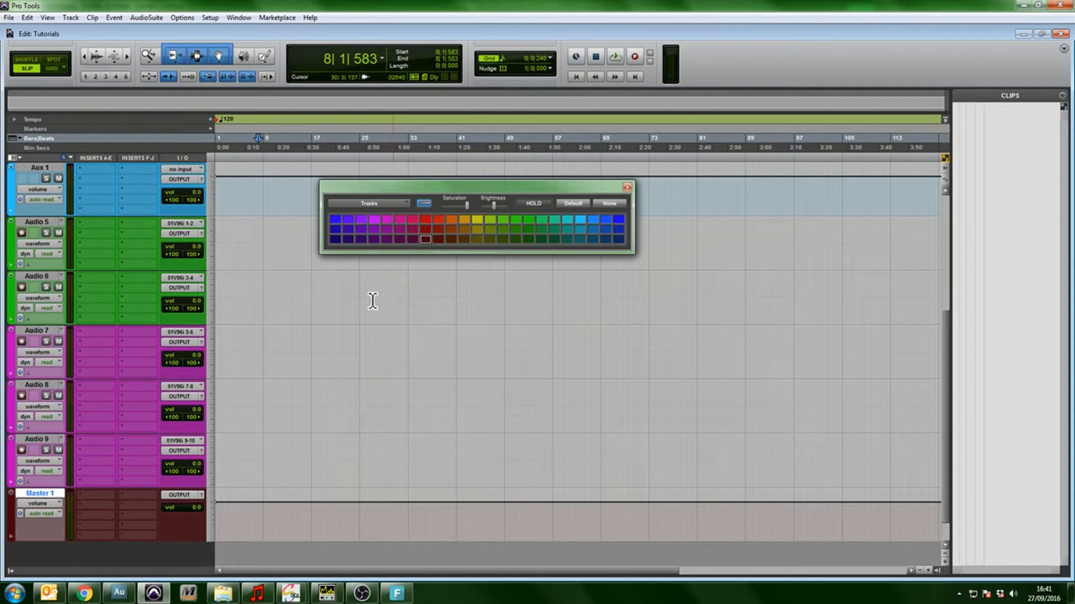
pyautogui.click(425, 219)
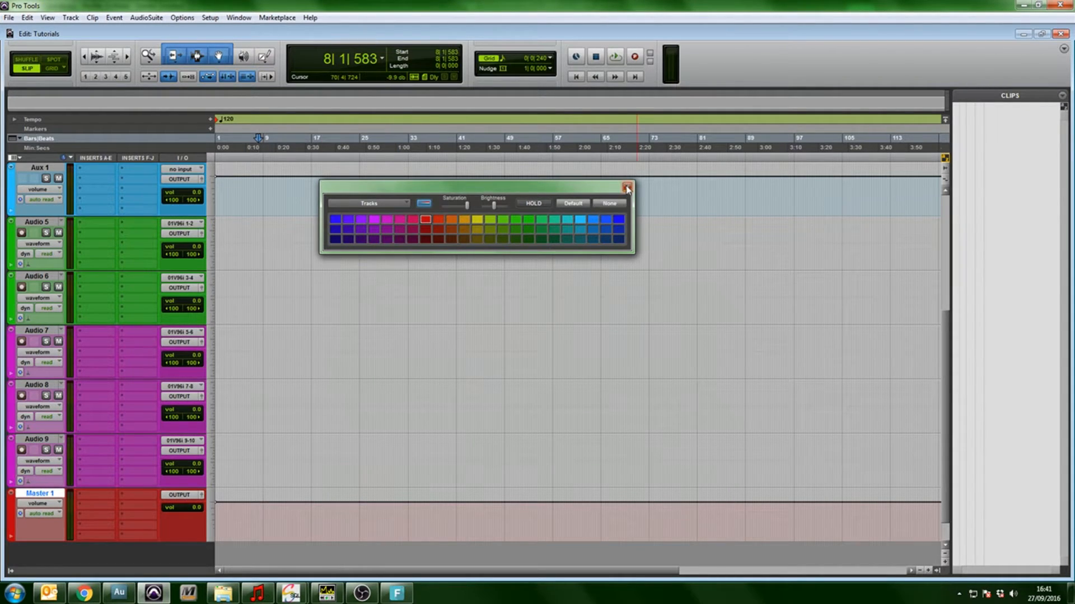
pyautogui.click(628, 189)
pyautogui.scroll(4, 449, 312)
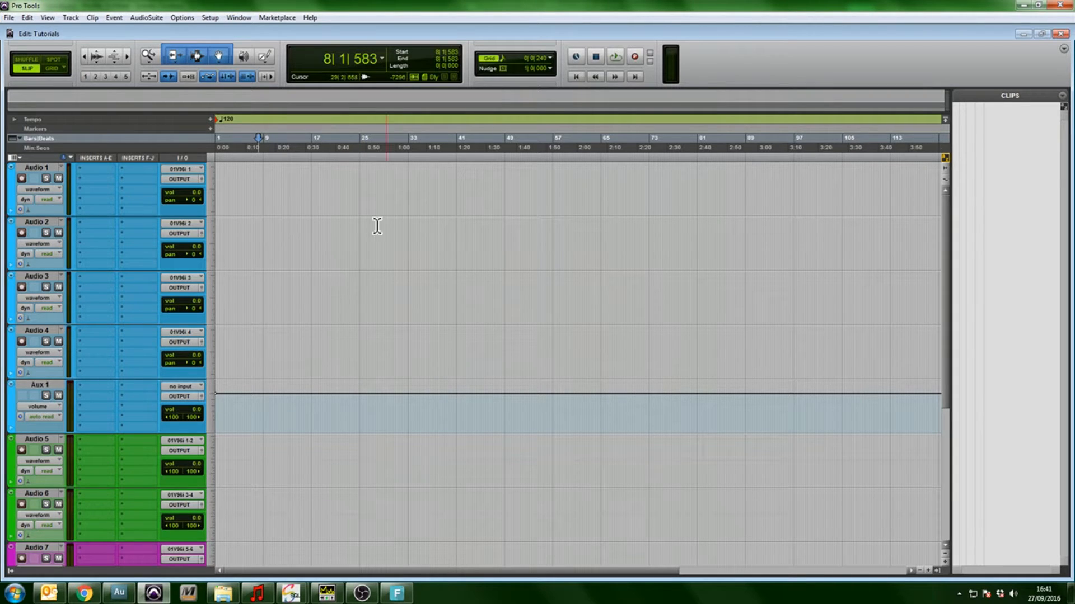
# Select the opening bars of all tracks together, and of the blue, green, magenta and red track groups in turn
pyautogui.moveTo(410, 187); pyautogui.dragTo(213, 569)
pyautogui.scroll(4, 320, 299)
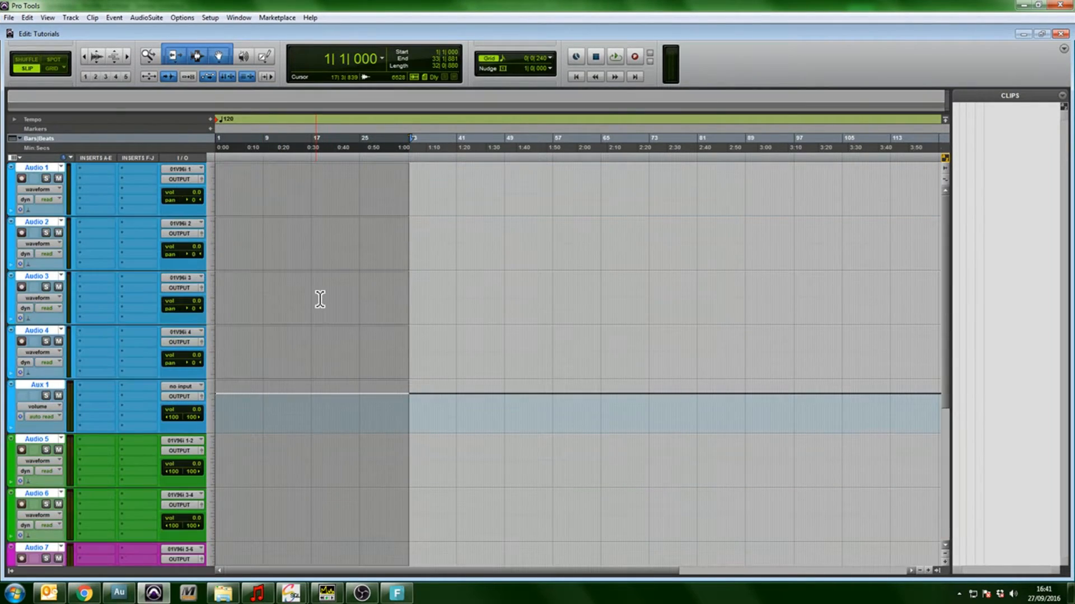
pyautogui.click(295, 258)
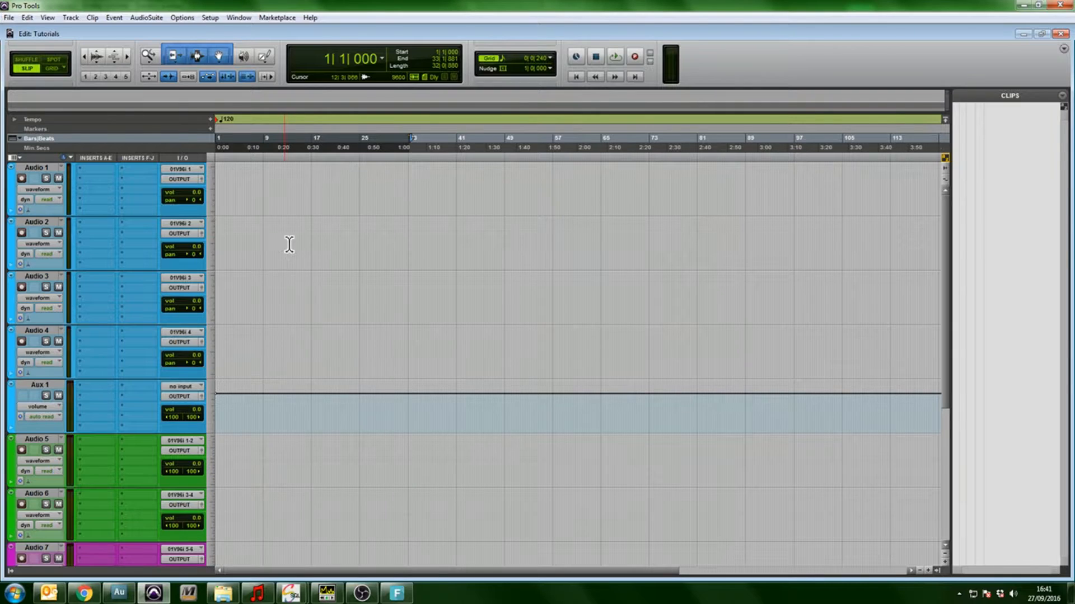
pyautogui.moveTo(333, 179); pyautogui.dragTo(202, 426)
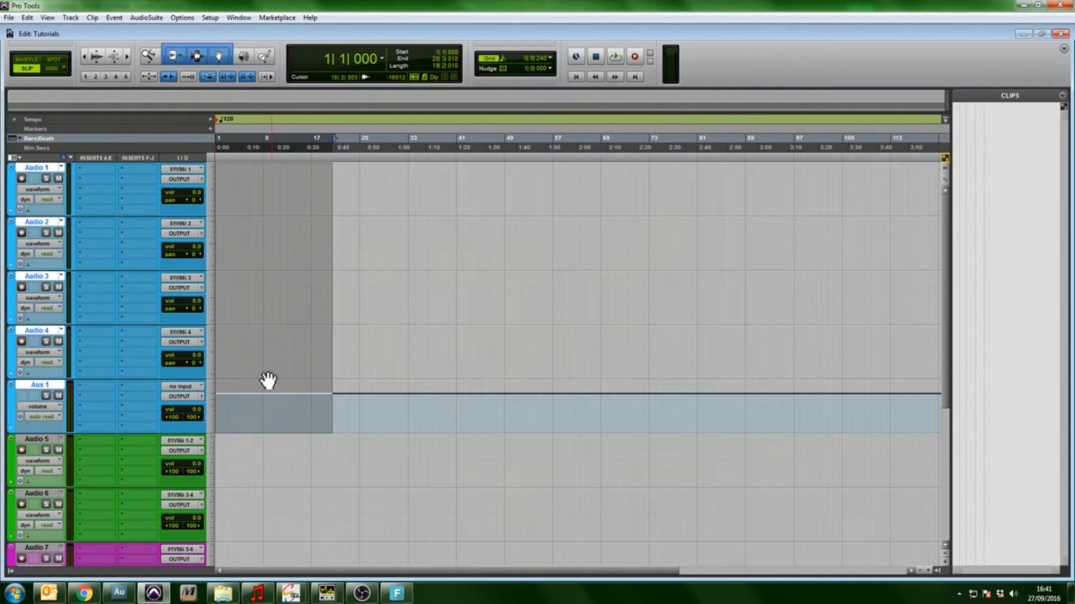
pyautogui.scroll(-2, 252, 380)
pyautogui.click(286, 364)
pyautogui.moveTo(277, 356); pyautogui.dragTo(196, 417)
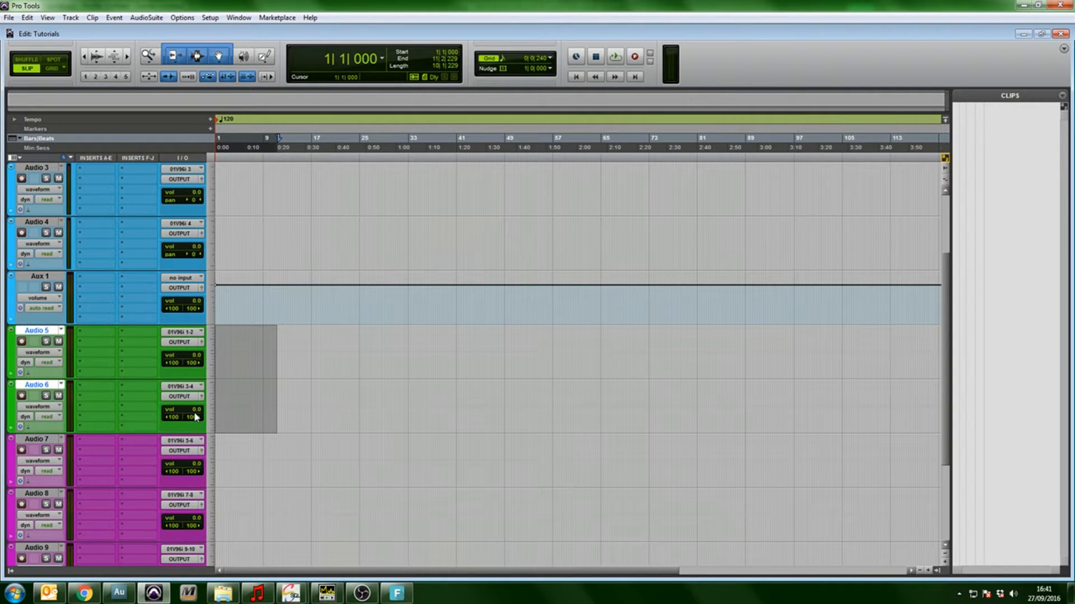
pyautogui.scroll(-3, 195, 417)
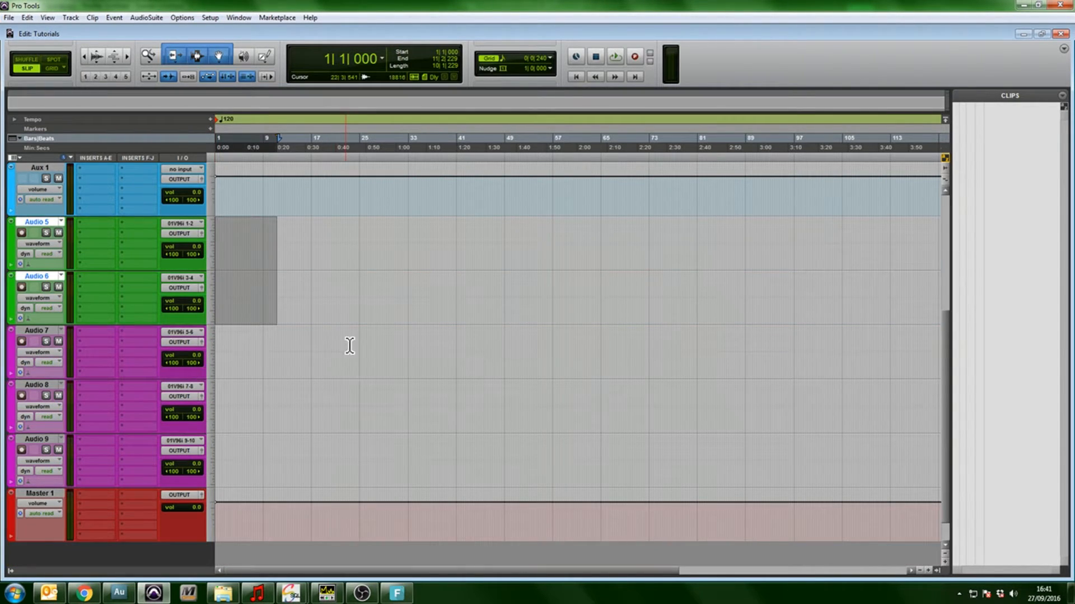
pyautogui.moveTo(345, 348); pyautogui.dragTo(138, 469)
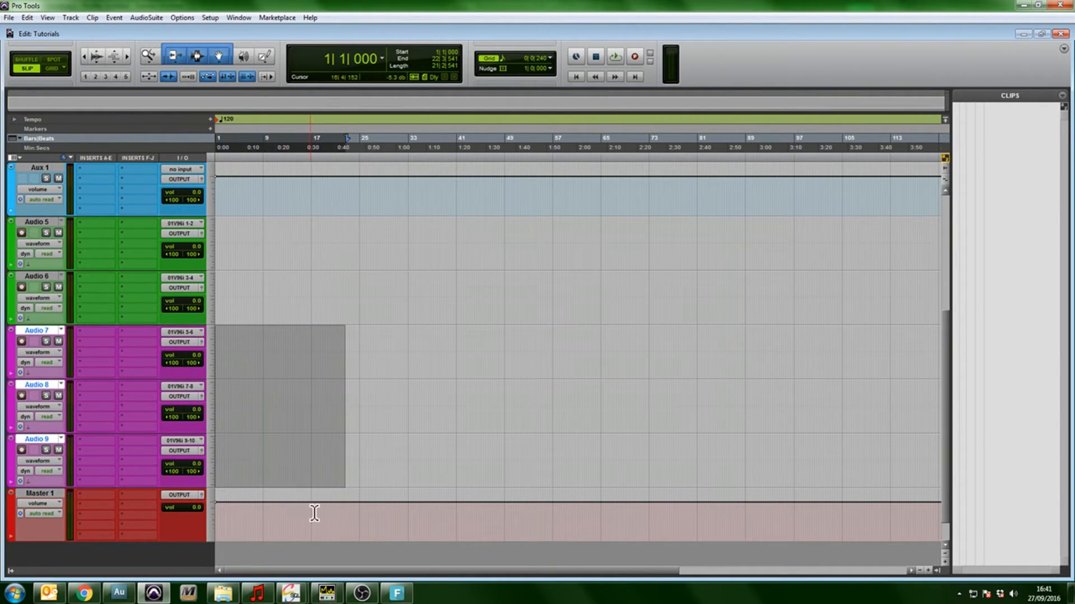
pyautogui.moveTo(311, 508); pyautogui.dragTo(153, 502)
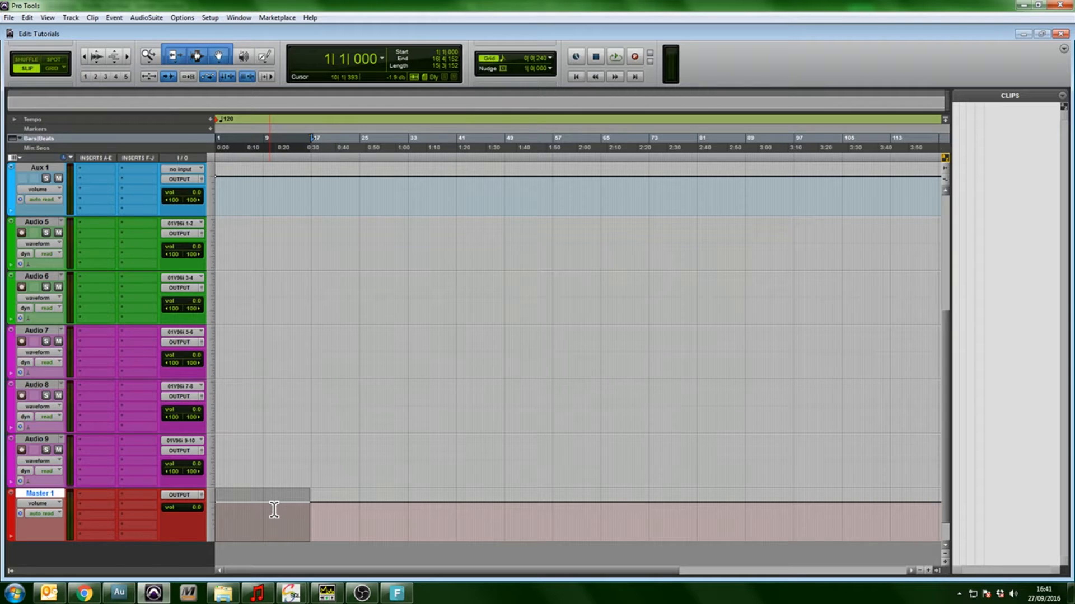
pyautogui.scroll(4, 274, 508)
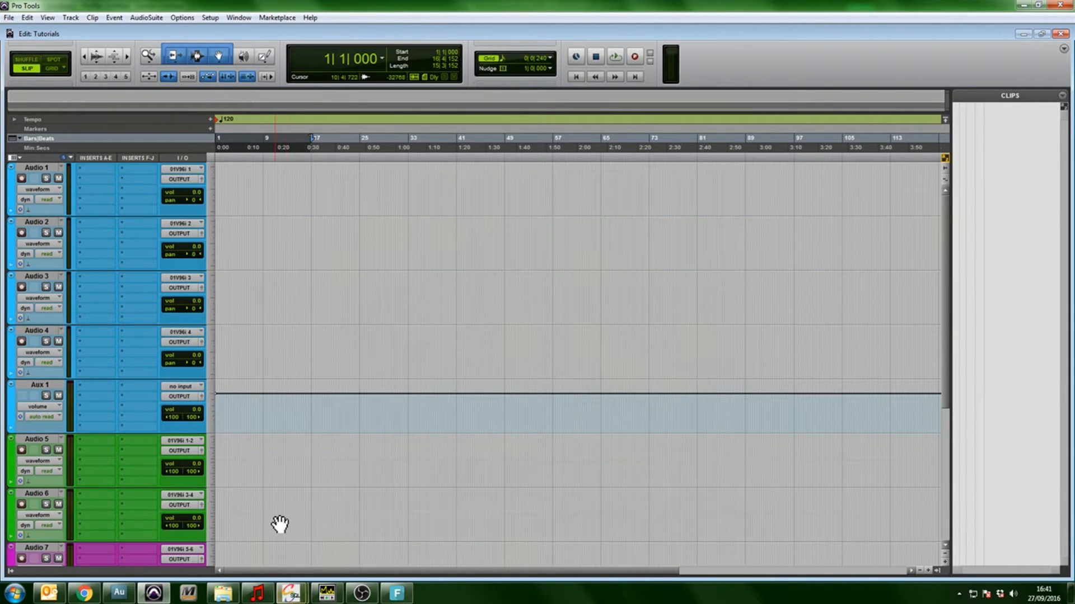
# Select the opening bars of Aux 1 and place the edit cursor on each blue audio track, from Audio 4 up to Audio 1
pyautogui.moveTo(427, 406); pyautogui.dragTo(66, 402)
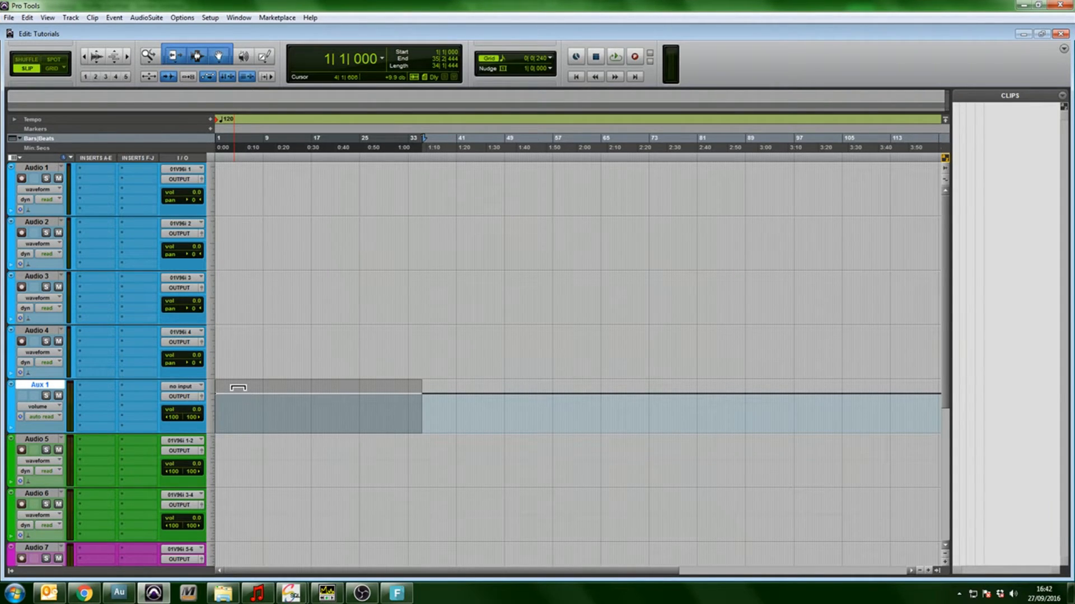
pyautogui.click(268, 349)
pyautogui.click(269, 297)
pyautogui.click(265, 226)
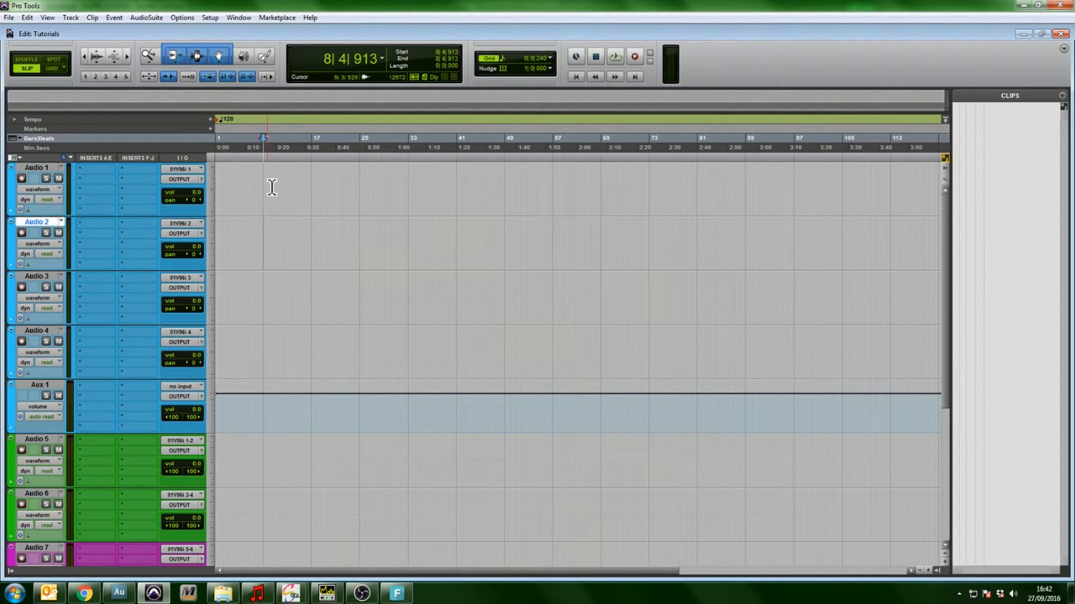
pyautogui.click(269, 193)
pyautogui.click(111, 170)
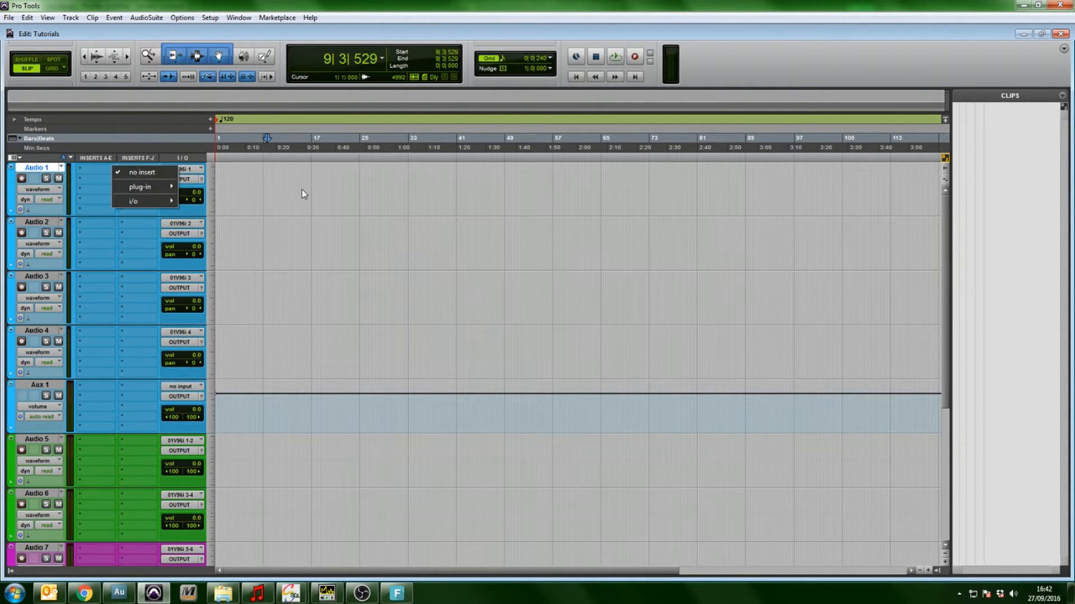
pyautogui.click(268, 191)
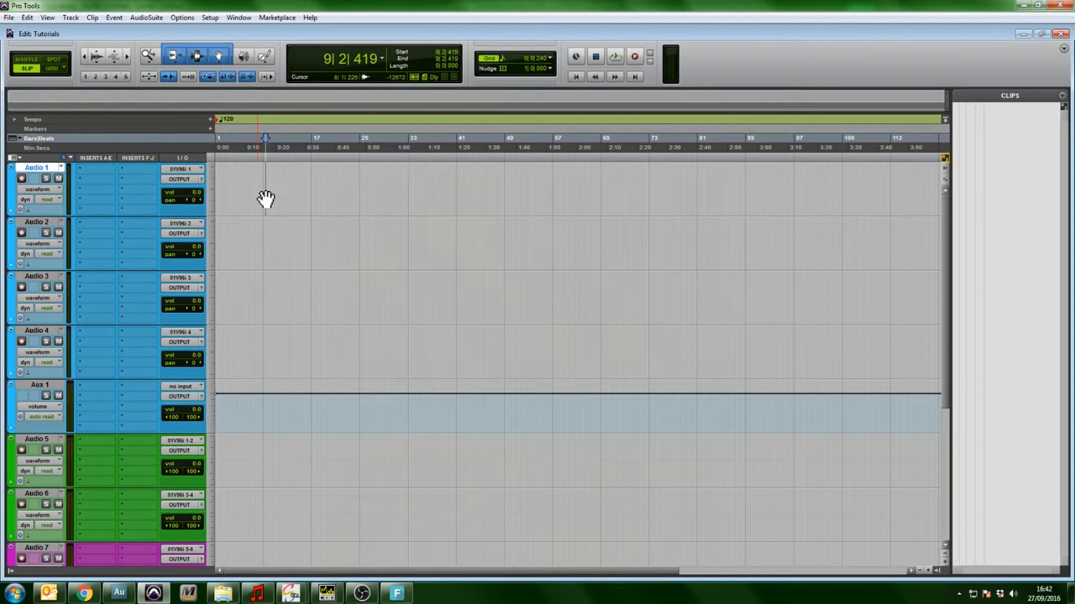
# Select a short range near the start of Audio 2, Audio 3 and Audio 4 in turn, ending with about bars 6 to 17 on Audio 4
pyautogui.moveTo(239, 239); pyautogui.dragTo(310, 246)
pyautogui.moveTo(247, 294); pyautogui.dragTo(293, 296)
pyautogui.moveTo(249, 339); pyautogui.dragTo(314, 346)
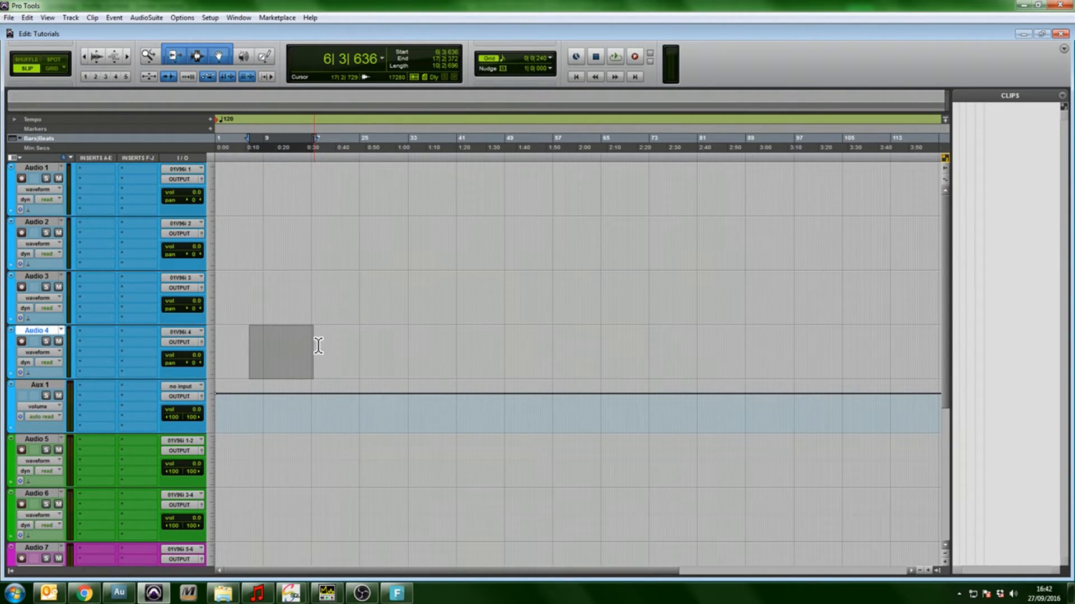
# Select Aux 1 from the session start to about bar 17, and Audio 1 to Audio 4 together to about bar 10
pyautogui.click(295, 407)
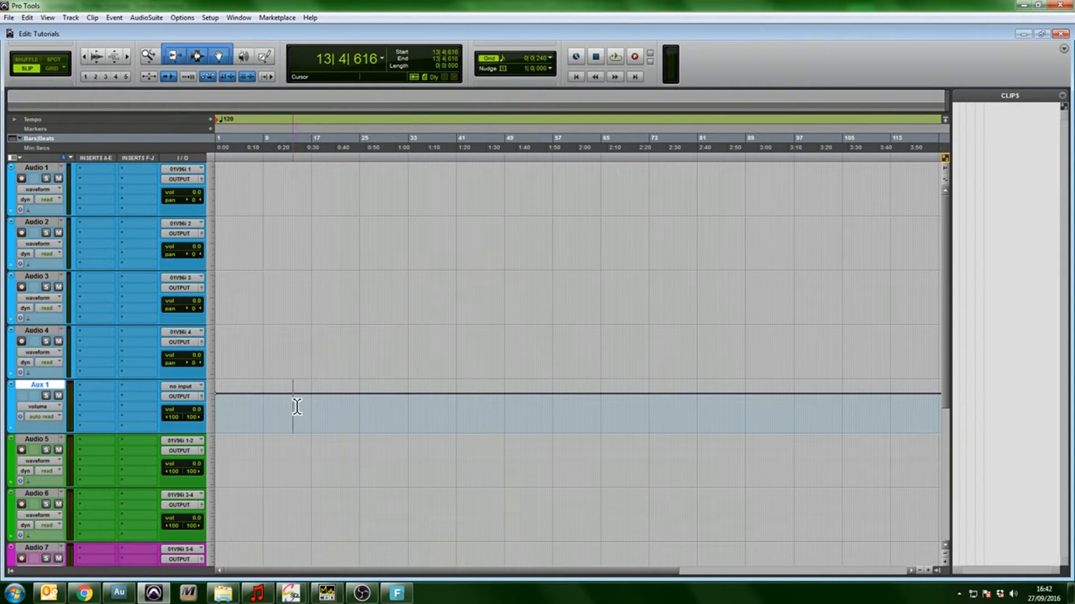
pyautogui.moveTo(318, 410); pyautogui.dragTo(184, 409)
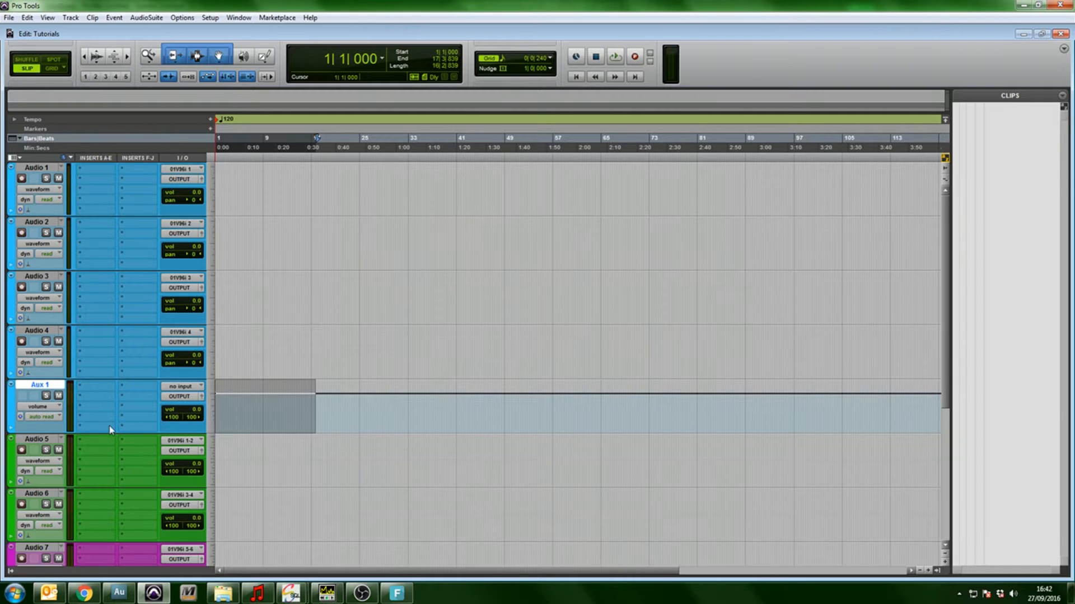
pyautogui.moveTo(217, 168); pyautogui.dragTo(276, 336)
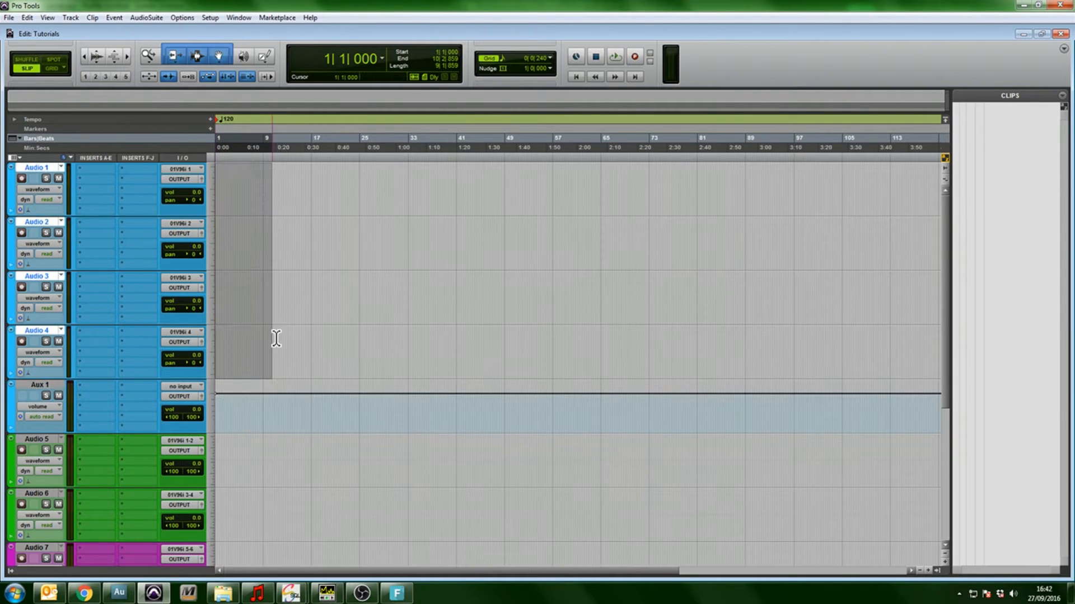
pyautogui.click(287, 346)
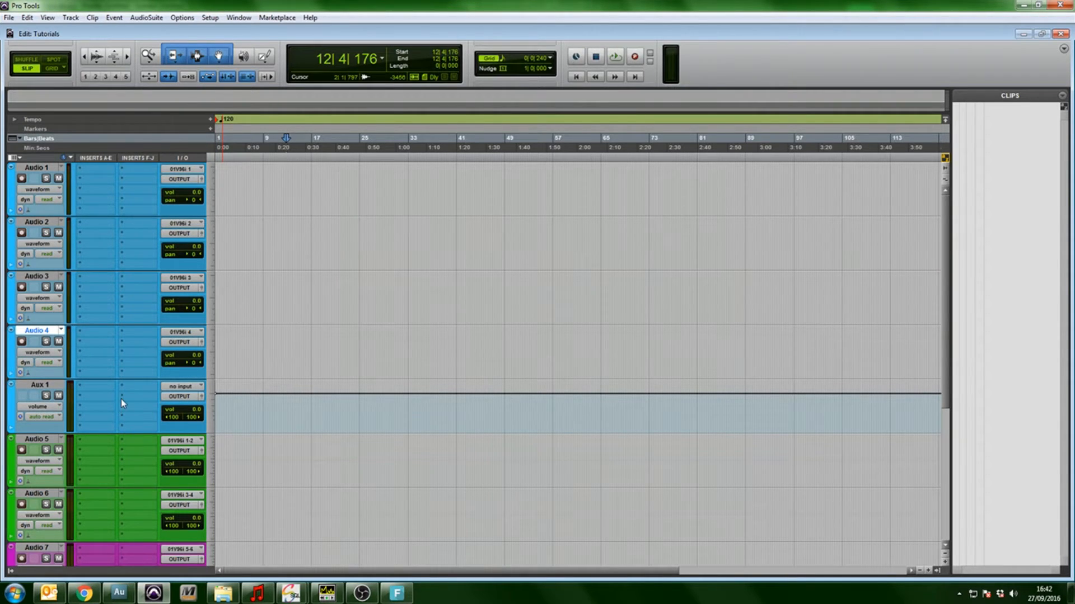
# Set the input of Aux 1 to the VO BUS (Stereo) bus
pyautogui.click(193, 387)
pyautogui.moveTo(242, 417)
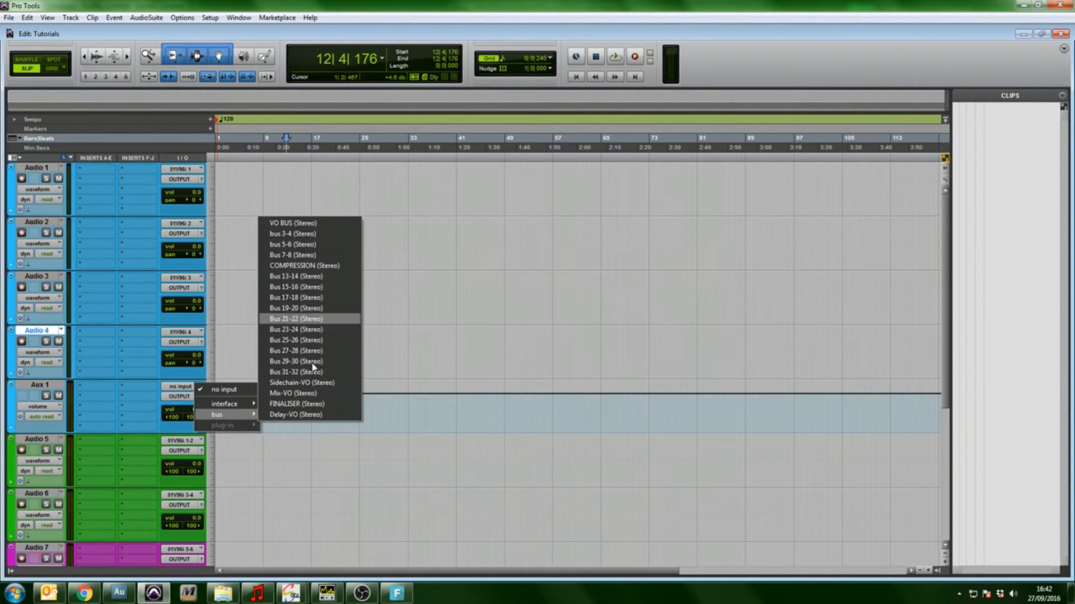
pyautogui.click(306, 225)
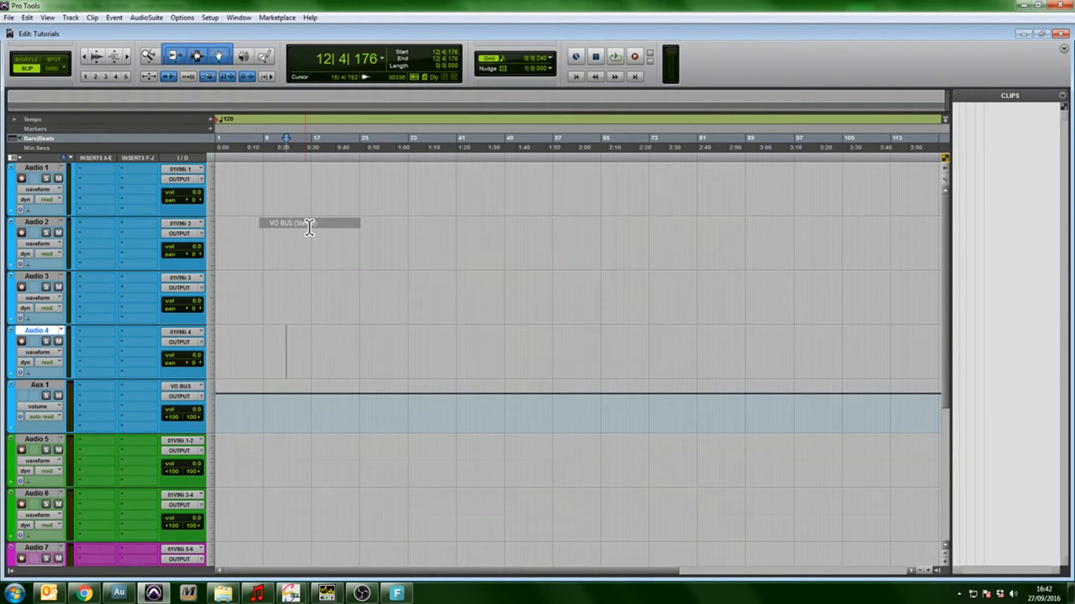
# Route the outputs of Audio 1, Audio 2, Audio 3 and Audio 4 to VO BUS (Stereo)
pyautogui.click(180, 179)
pyautogui.moveTo(203, 207)
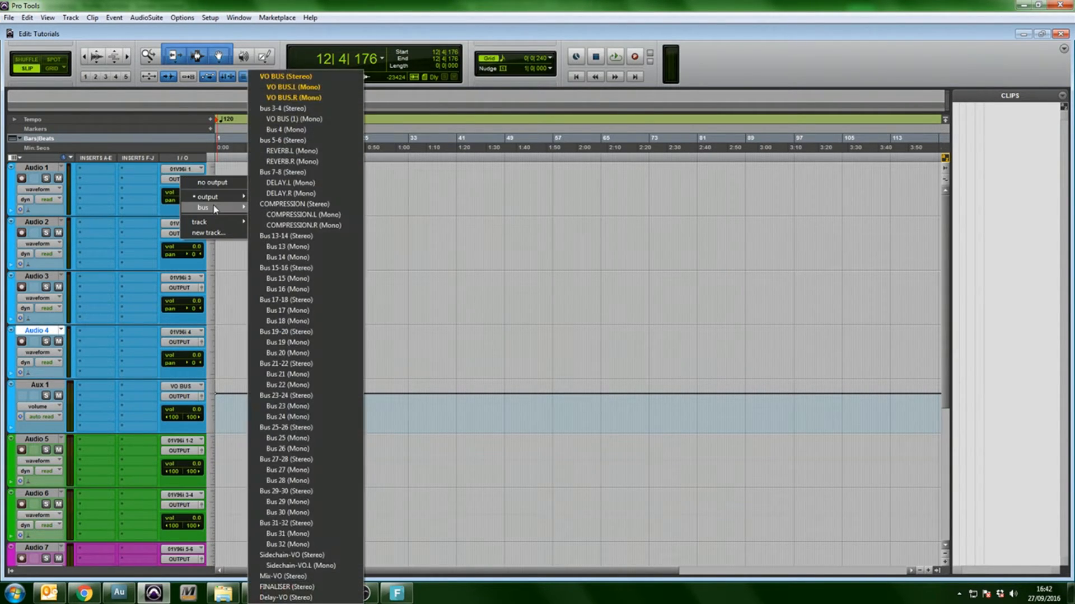
pyautogui.click(275, 77)
pyautogui.click(180, 233)
pyautogui.moveTo(232, 262)
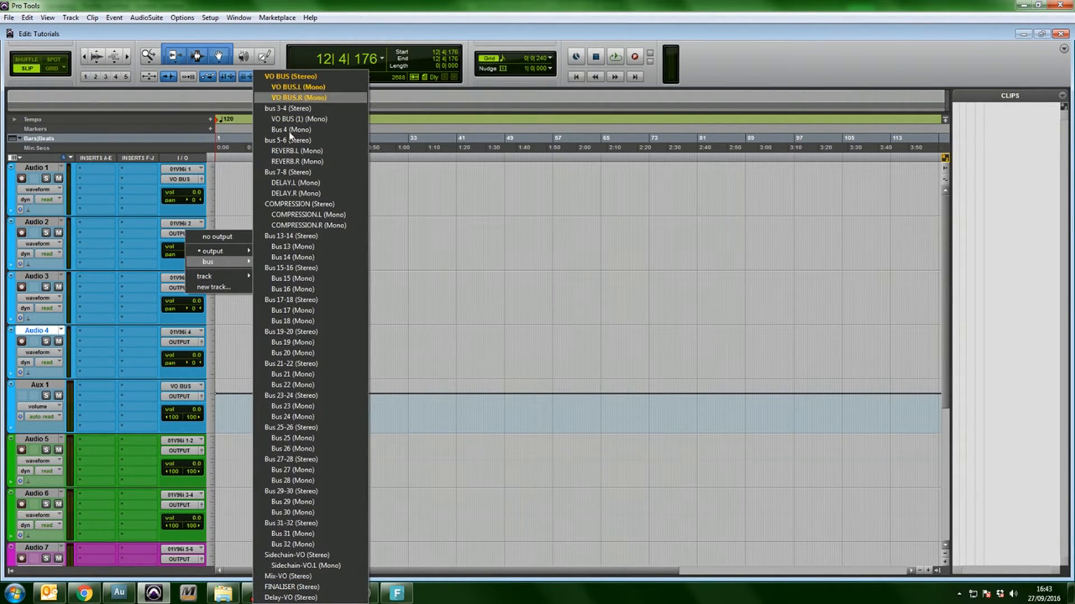
pyautogui.click(290, 77)
pyautogui.click(179, 288)
pyautogui.moveTo(233, 319)
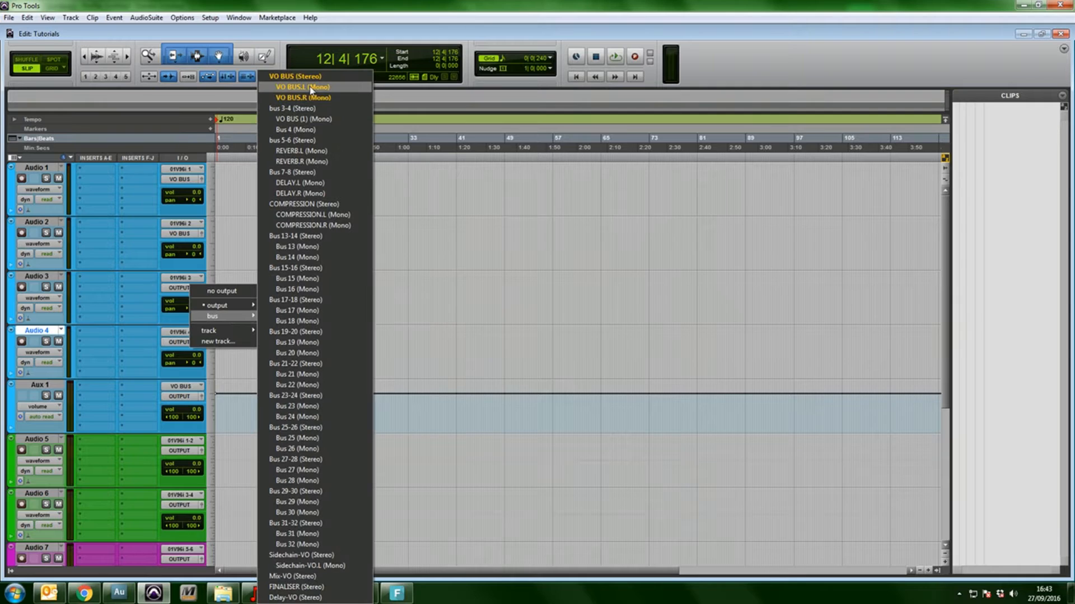
pyautogui.click(294, 76)
pyautogui.click(180, 342)
pyautogui.moveTo(227, 371)
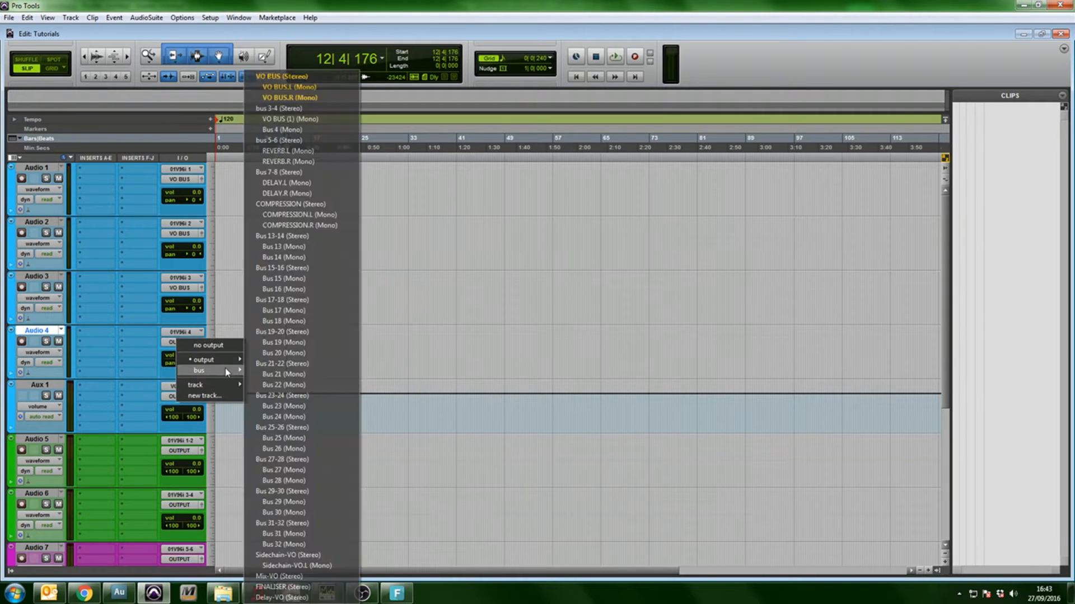
pyautogui.click(283, 77)
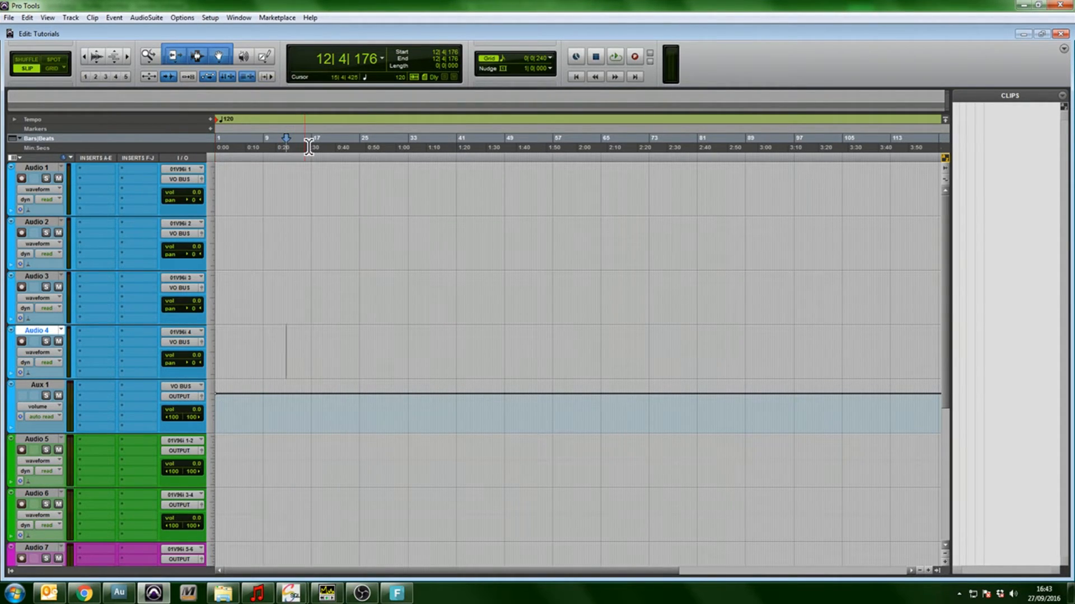
# Select a range on each of Audio 1 to Audio 4 in turn, and about bars 15 to 26 across all four
pyautogui.click(262, 182)
pyautogui.moveTo(261, 182); pyautogui.dragTo(424, 178)
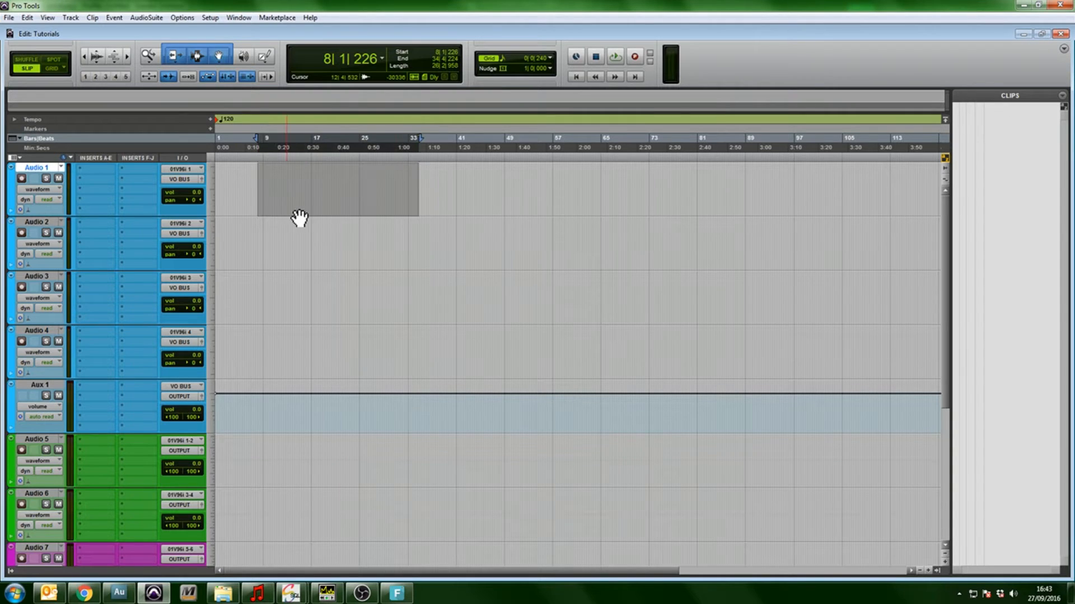
pyautogui.moveTo(277, 238); pyautogui.dragTo(368, 247)
pyautogui.moveTo(278, 281); pyautogui.dragTo(344, 300)
pyautogui.moveTo(334, 346)
pyautogui.mouseDown()
pyautogui.moveTo(252, 336)
pyautogui.moveTo(337, 350)
pyautogui.mouseUp()
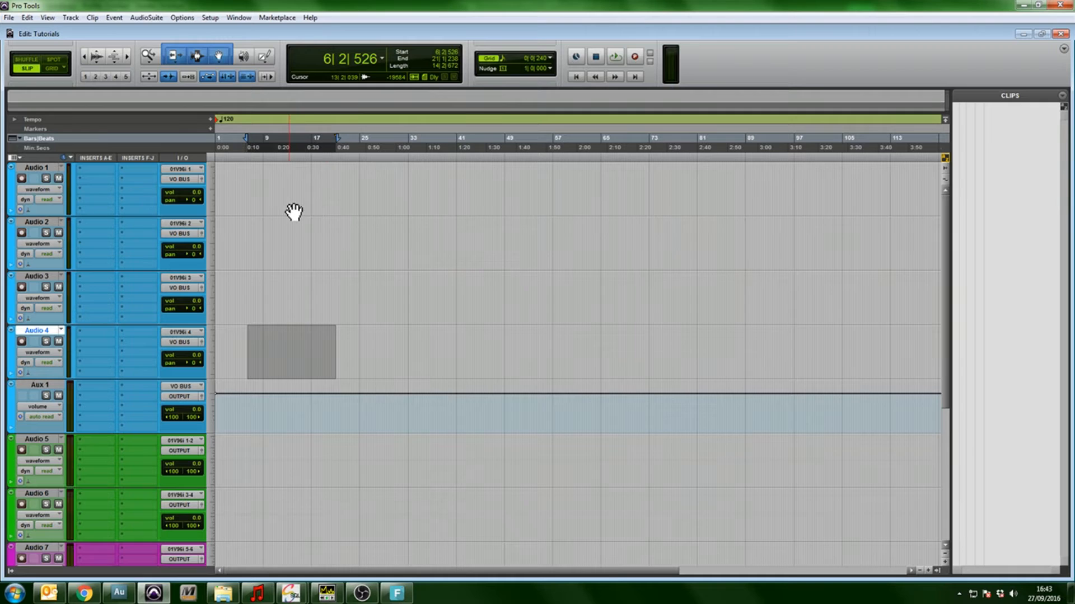
pyautogui.moveTo(308, 171); pyautogui.dragTo(371, 372)
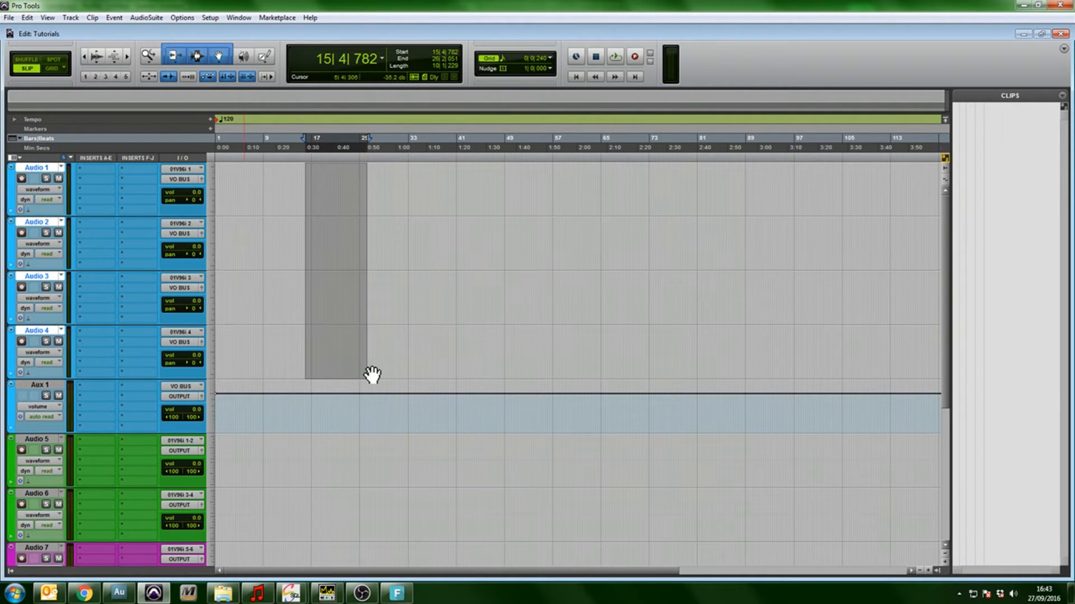
# Select Aux 1 from the session start to about bar 24, and place the edit cursor near bar 7 on Audio 3
pyautogui.doubleClick(344, 417)
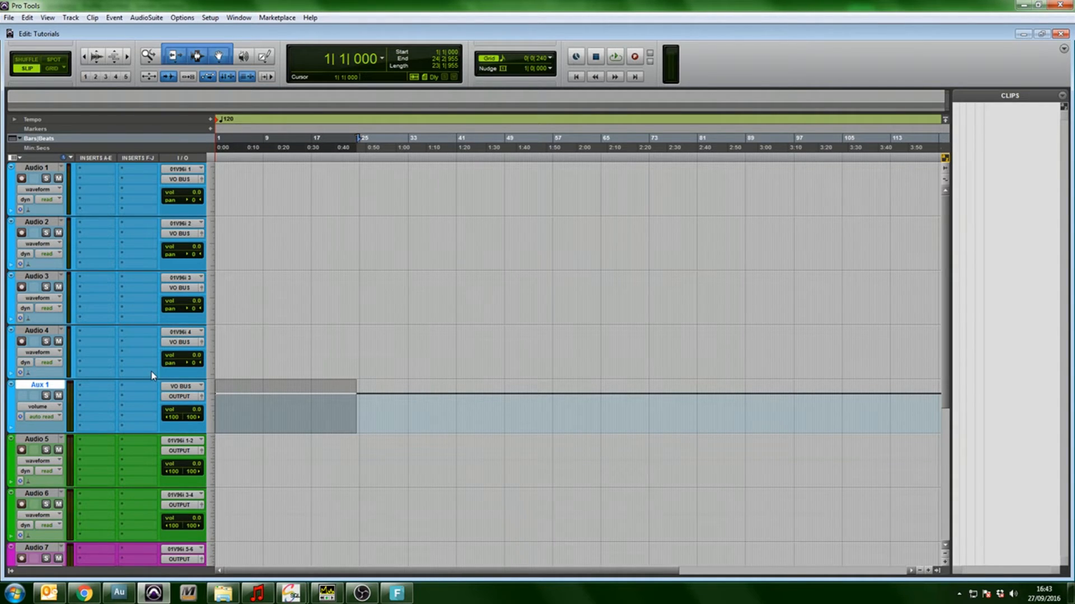
pyautogui.scroll(-5, 151, 371)
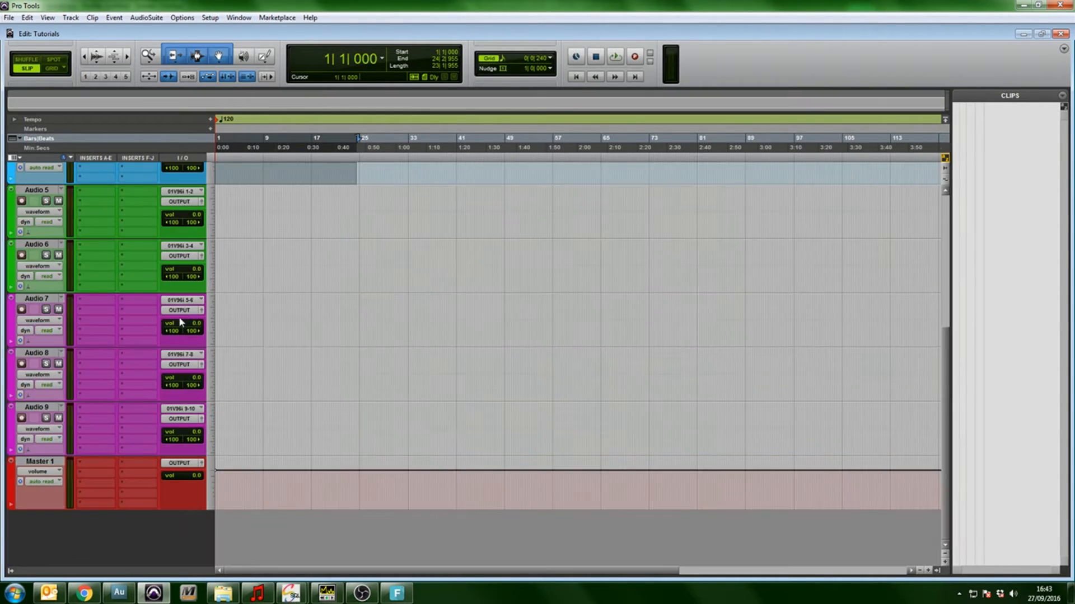
pyautogui.scroll(4, 214, 304)
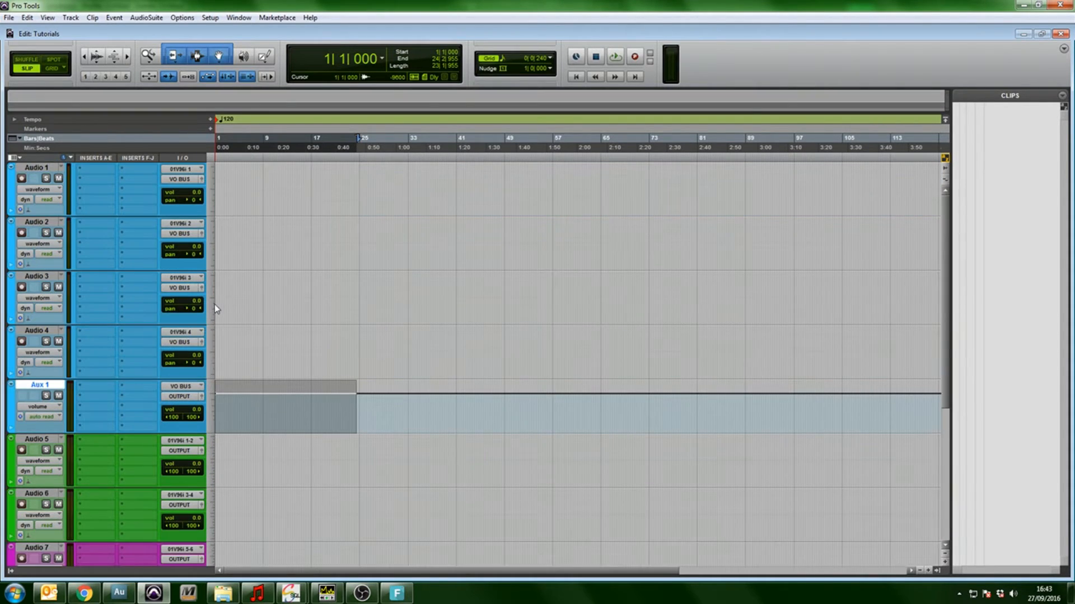
pyautogui.click(255, 299)
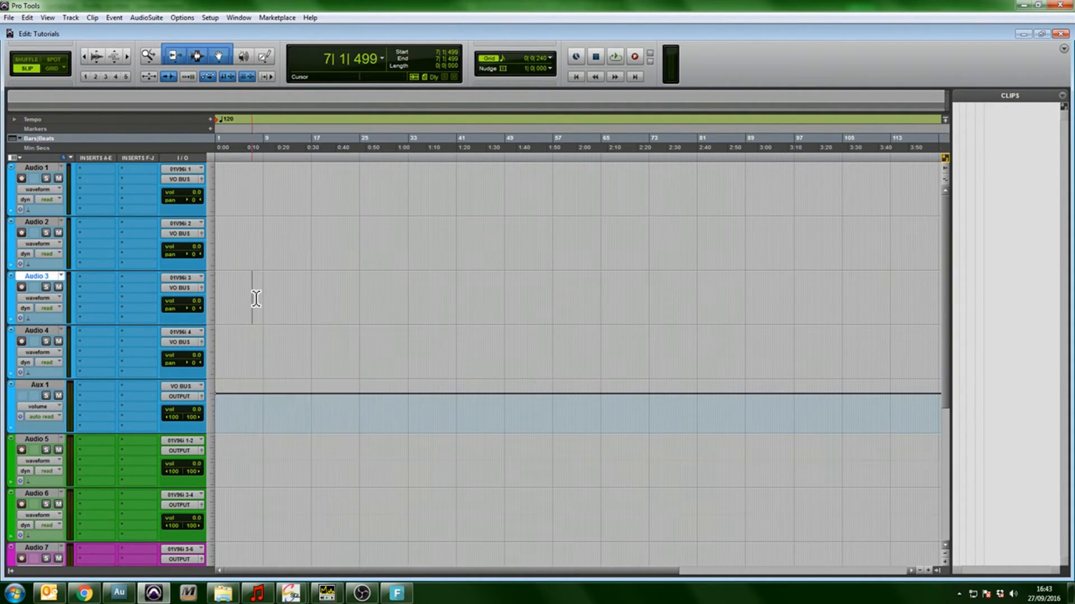
# Fill in a session template named "iMAGING tEMPLATE" in the spin prod category and cancel the save
pyautogui.click(9, 18)
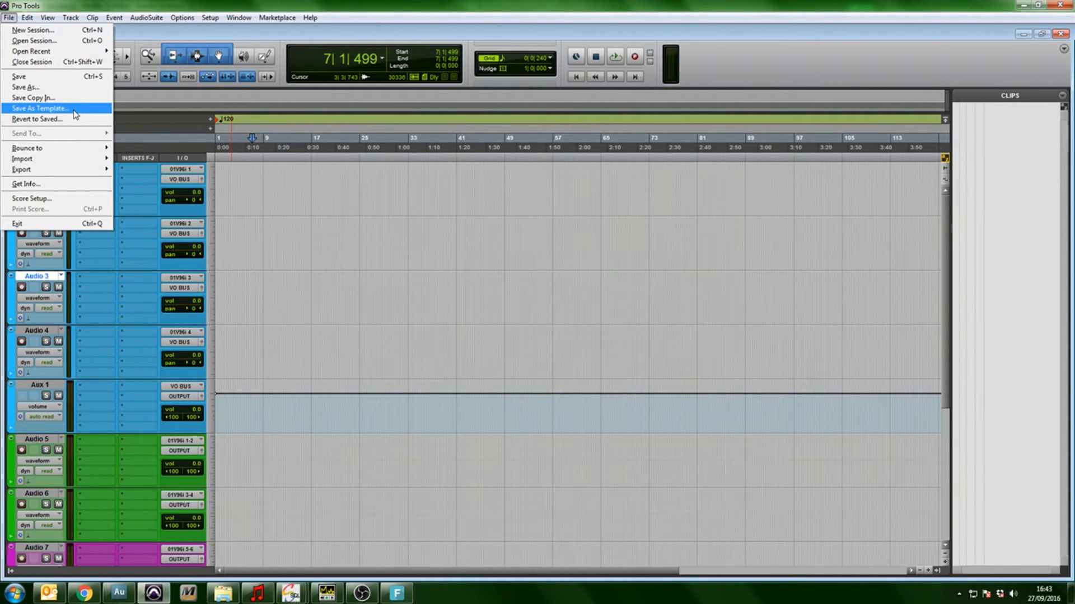
pyautogui.click(69, 110)
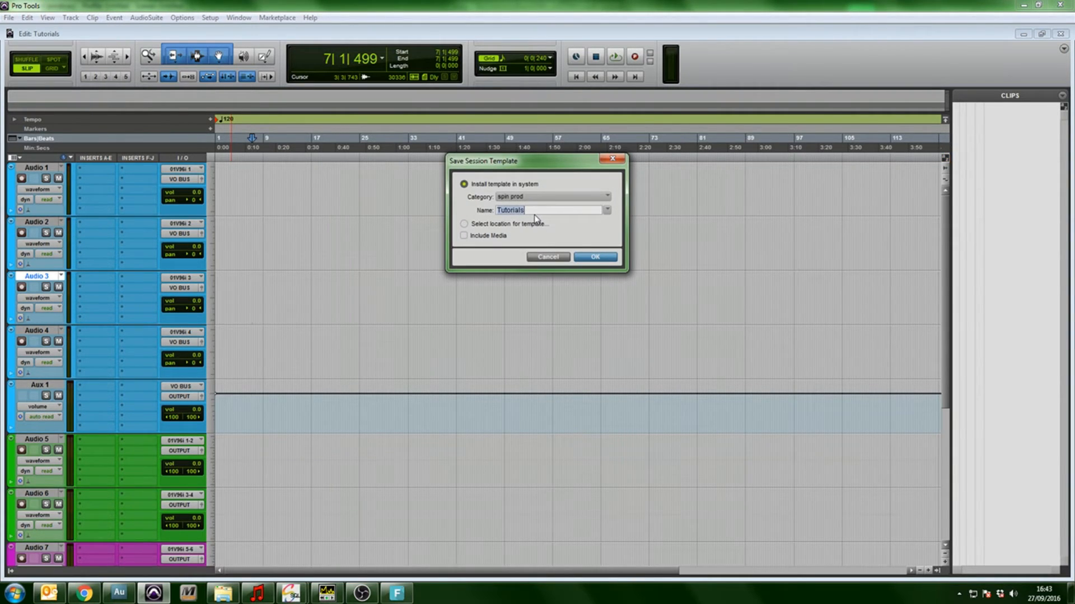
pyautogui.write('iMAGING tEMPLATE')
pyautogui.click(553, 259)
# Select Audio 2 from the session start to about bar 27, and place the edit cursor near bar 13 on it
pyautogui.moveTo(373, 247); pyautogui.dragTo(157, 253)
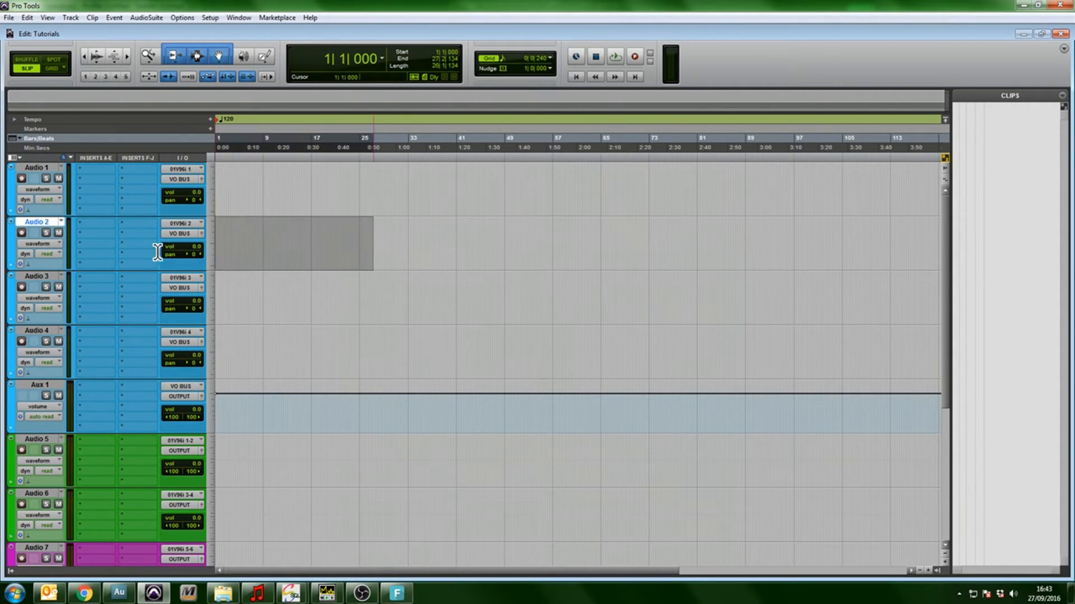
pyautogui.click(293, 237)
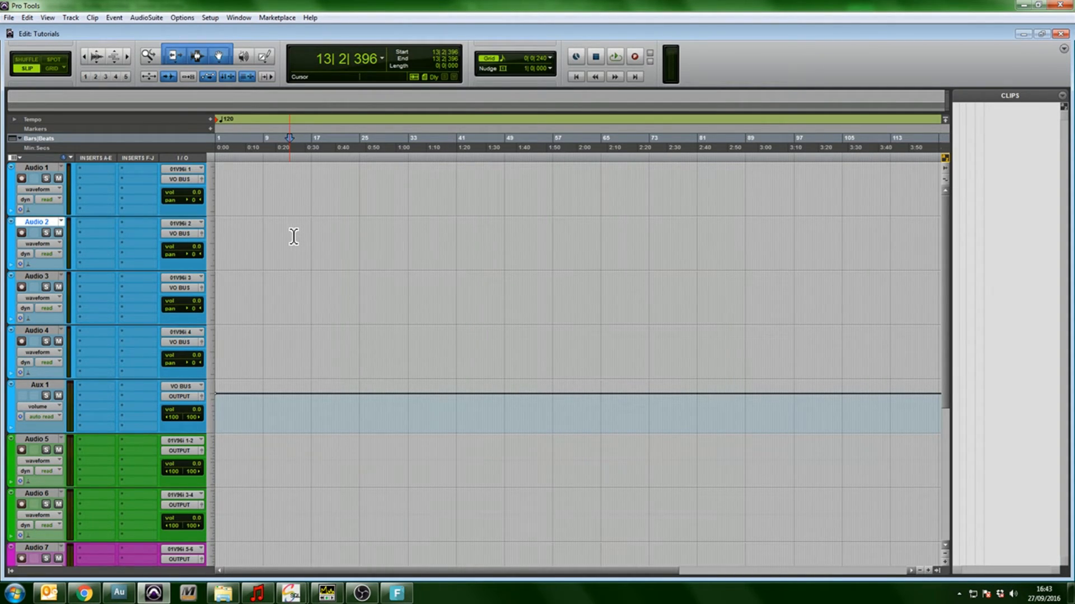
pyautogui.scroll(-5, 295, 234)
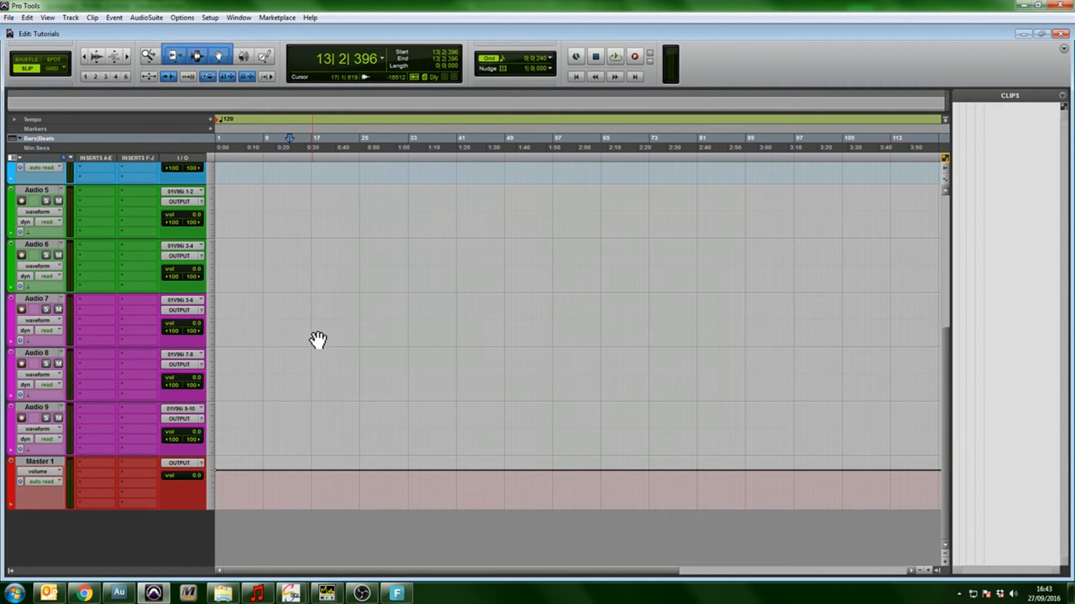
pyautogui.scroll(2, 317, 336)
pyautogui.scroll(3, 317, 340)
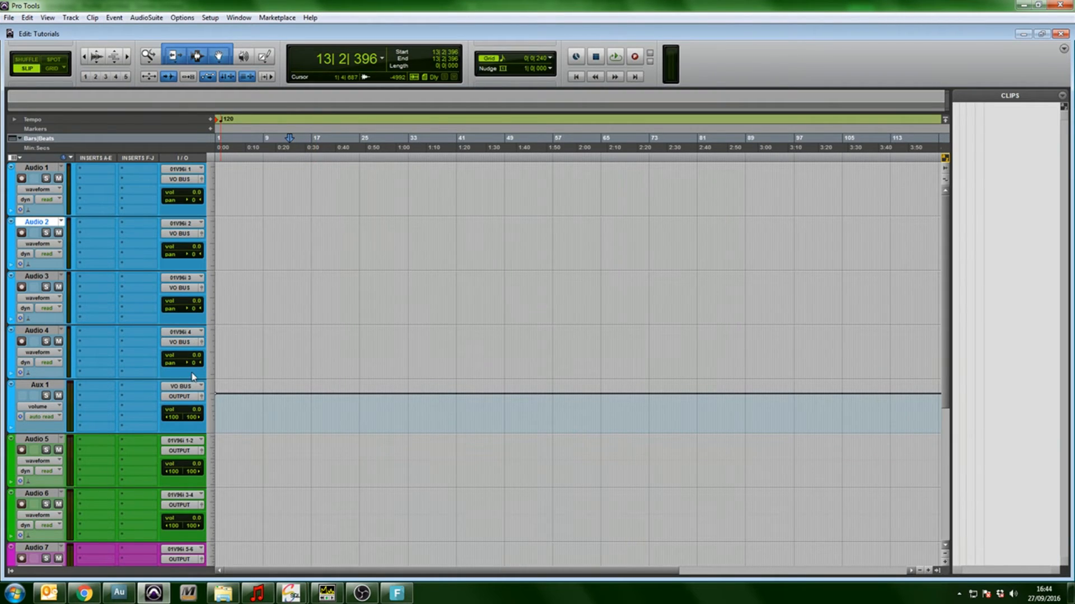
# Select the opening bars of Aux 1 and of Audio 4 up to Audio 1 in turn, and place the edit cursor near bar 10 on Audio 4
pyautogui.moveTo(302, 406); pyautogui.dragTo(202, 396)
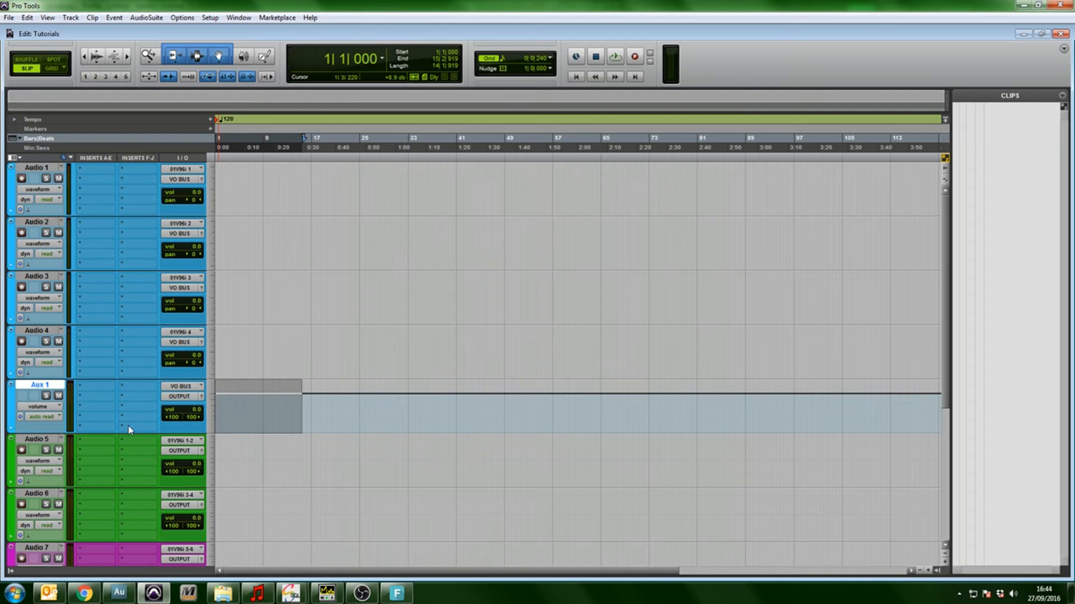
pyautogui.moveTo(273, 345); pyautogui.dragTo(211, 342)
pyautogui.moveTo(289, 285); pyautogui.dragTo(213, 284)
pyautogui.moveTo(286, 241); pyautogui.dragTo(213, 238)
pyautogui.moveTo(312, 179); pyautogui.dragTo(160, 175)
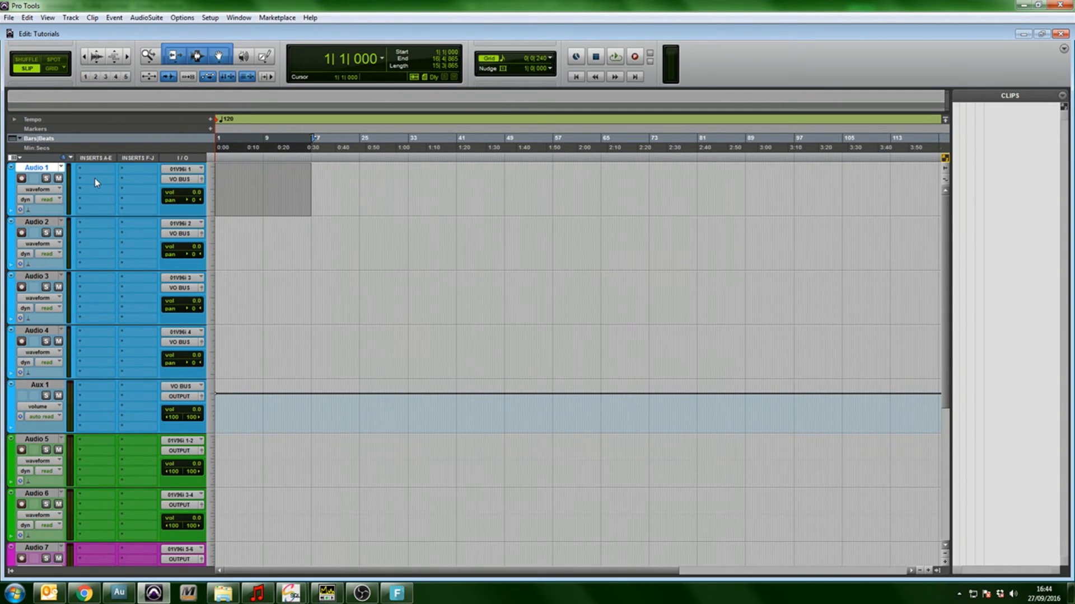
pyautogui.click(272, 351)
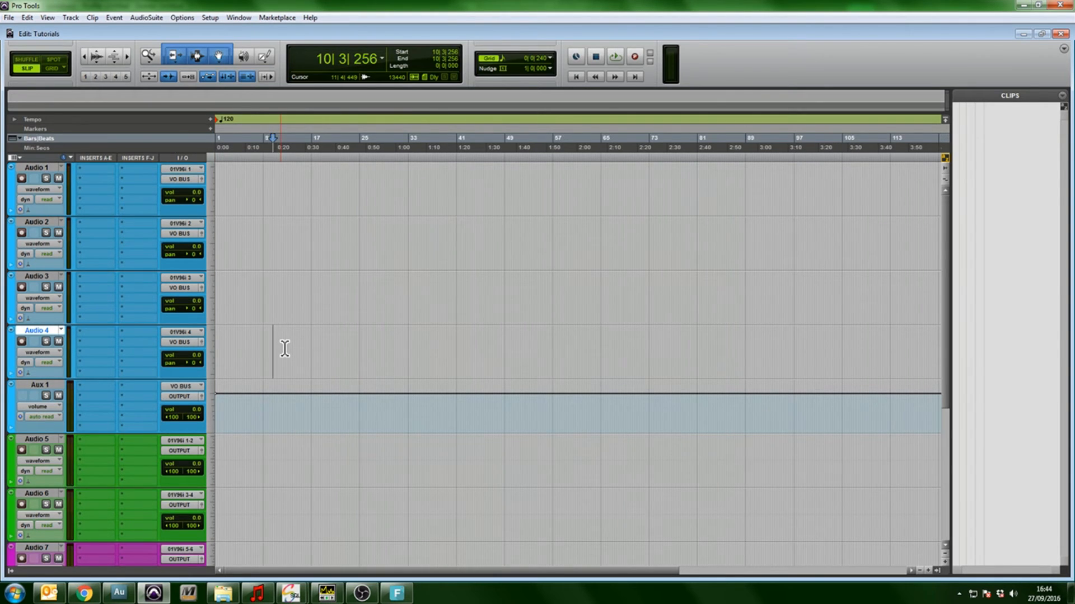
# Select about bars 3 to 11 across the magenta tracks Audio 7, Audio 8 and Audio 9
pyautogui.scroll(-3, 284, 349)
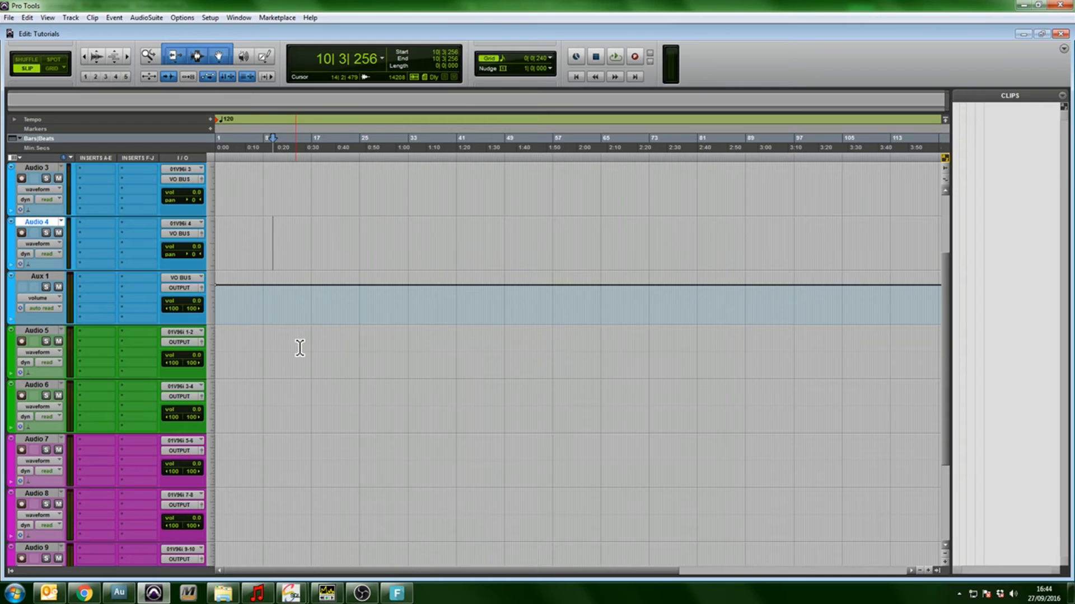
pyautogui.scroll(-1, 297, 347)
pyautogui.click(297, 292)
pyautogui.scroll(-1, 305, 332)
pyautogui.moveTo(297, 293); pyautogui.dragTo(235, 467)
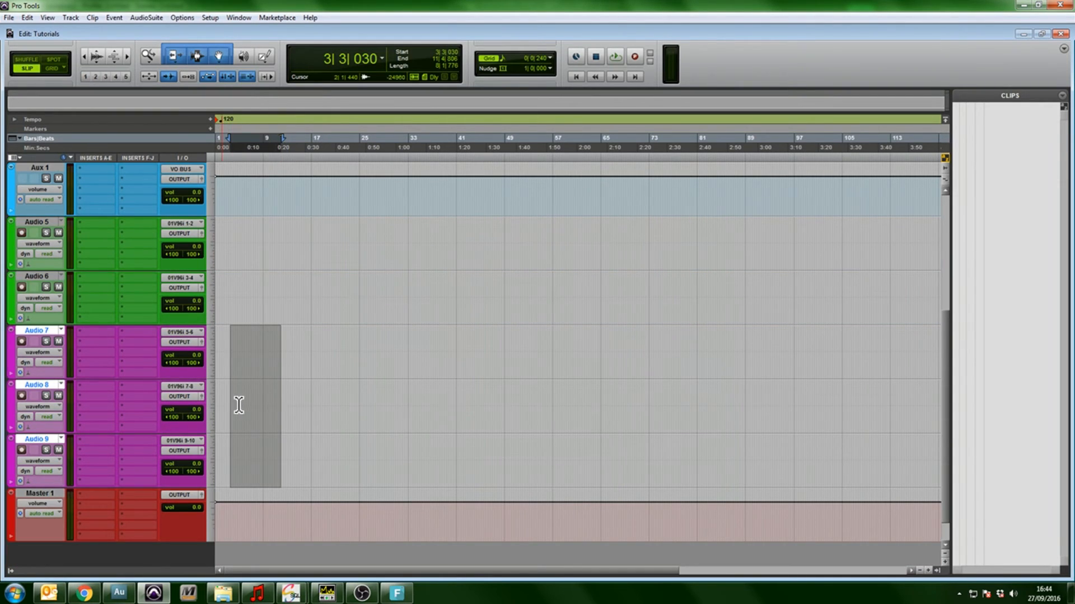
# Rename the green tracks Audio 5 and Audio 6 as FX 1 and FX 2
pyautogui.doubleClick(38, 223)
pyautogui.write('F')
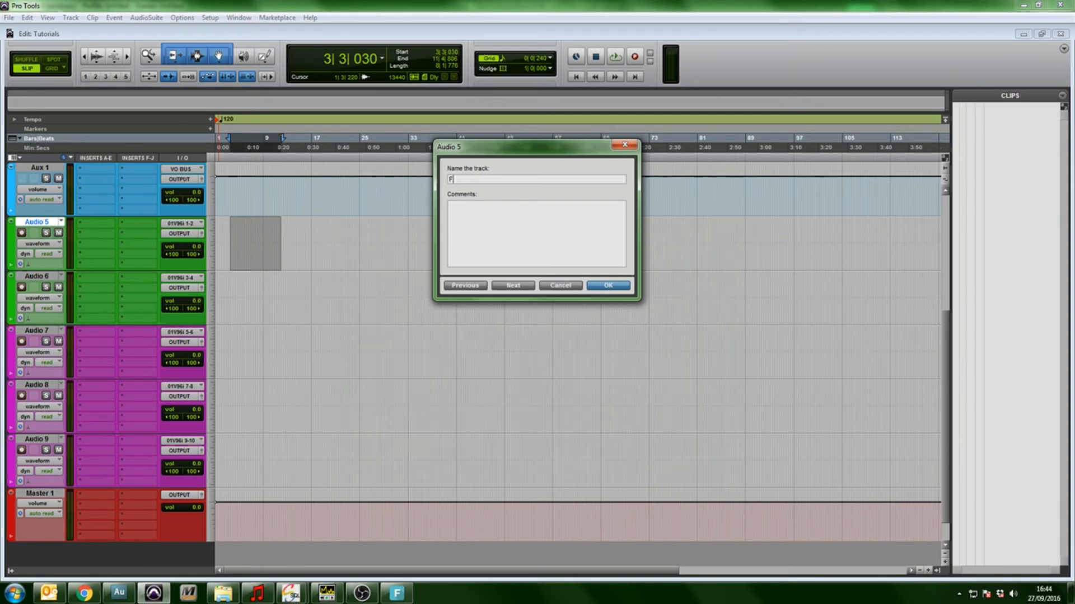
pyautogui.press('Return')
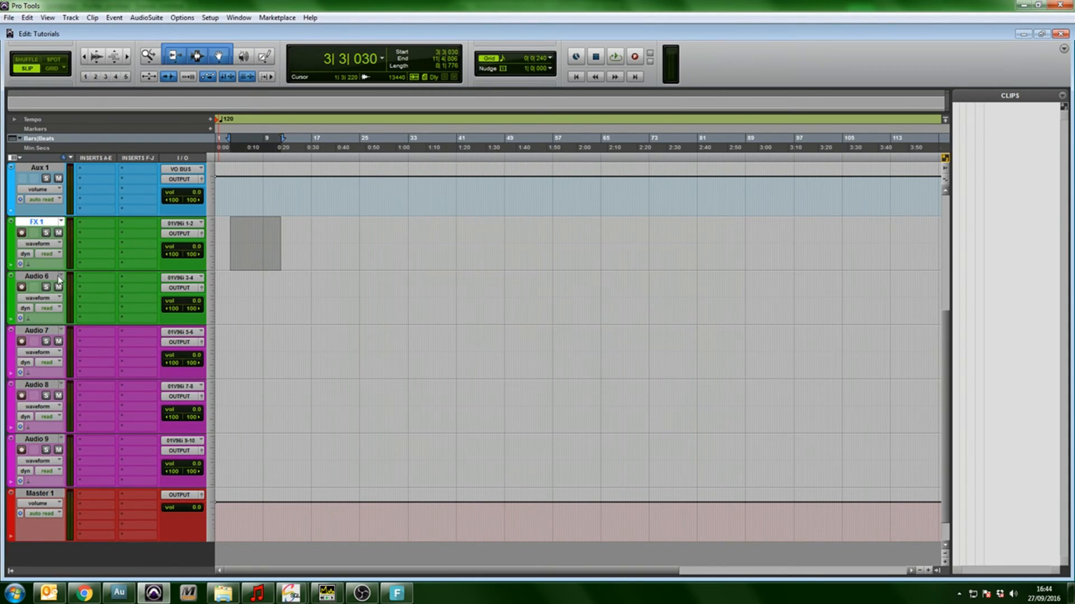
pyautogui.doubleClick(51, 277)
pyautogui.write('FX 2')
pyautogui.press('Return')
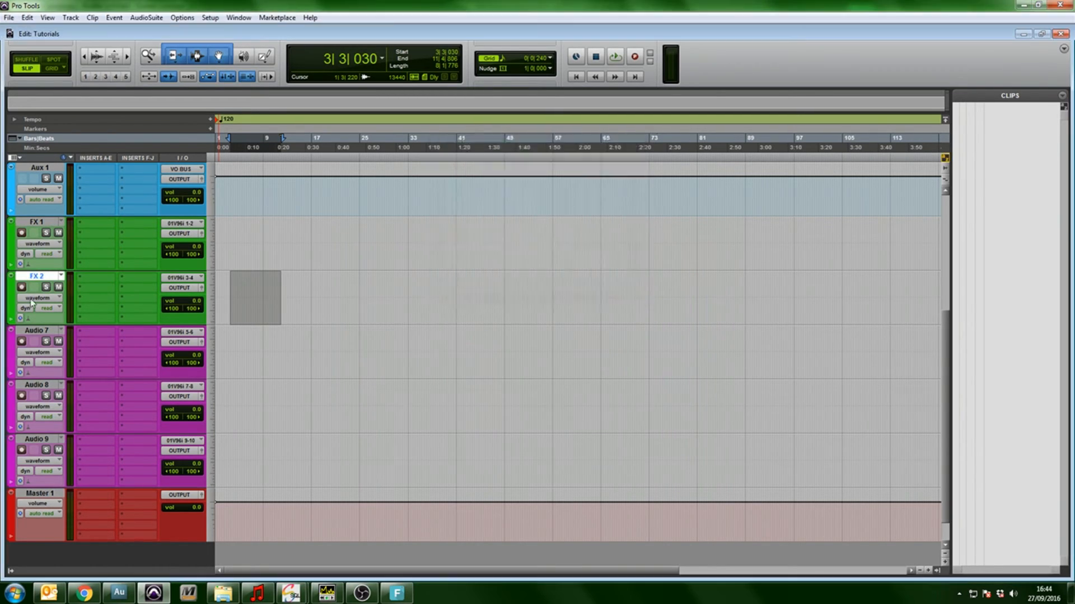
# Rename the magenta tracks Audio 7 and Audio 8 as MUSIC 1 and MUSIC 2
pyautogui.doubleClick(43, 332)
pyautogui.write('MUSIC')
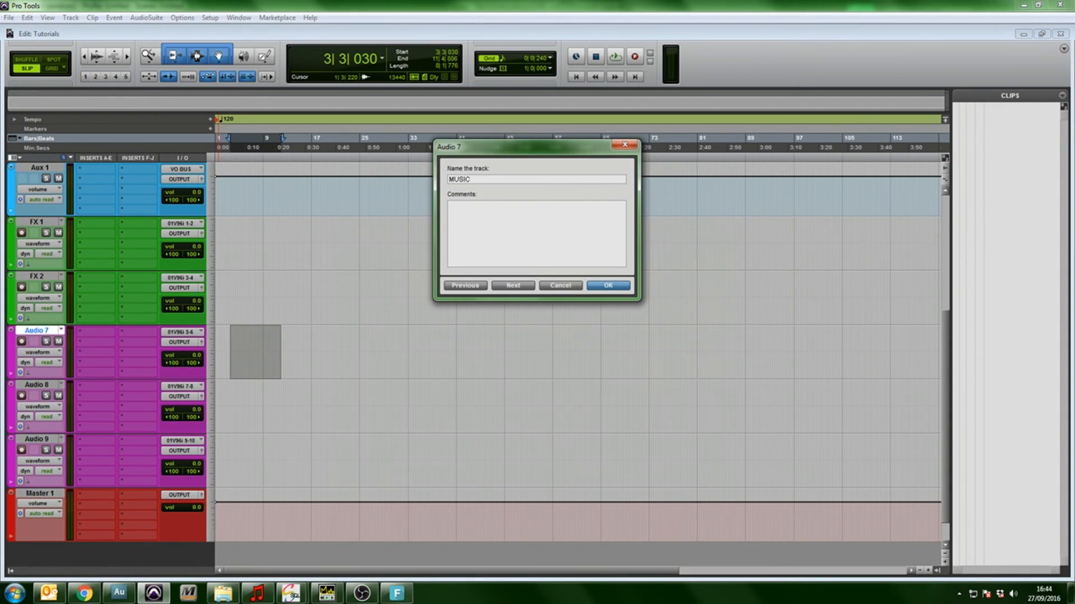
pyautogui.write(' 1')
pyautogui.press('Return')
pyautogui.doubleClick(45, 387)
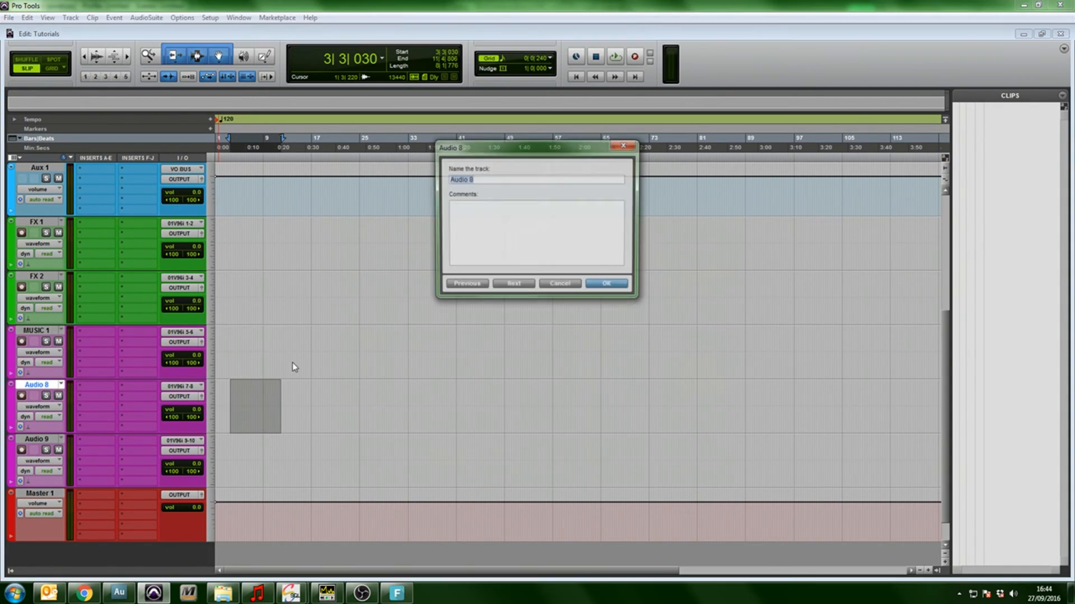
pyautogui.write('MUSIC 2')
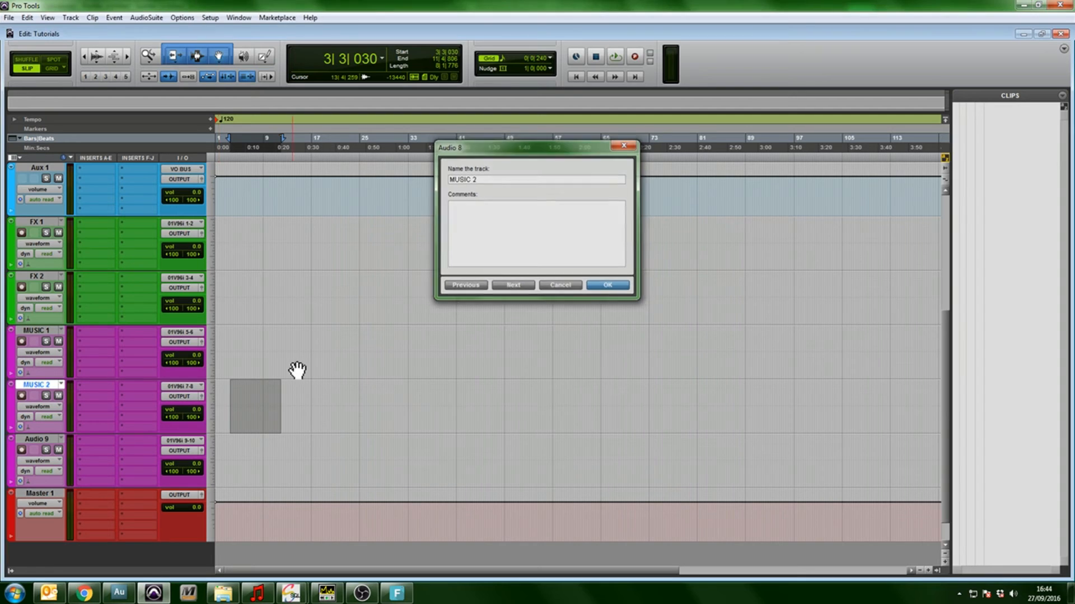
# Accept the MUSIC 2 name and rename the last magenta track, Audio 9, as MUSIC 3
pyautogui.press('Return')
pyautogui.doubleClick(37, 439)
pyautogui.write('MUSIC 3')
pyautogui.press('Return')
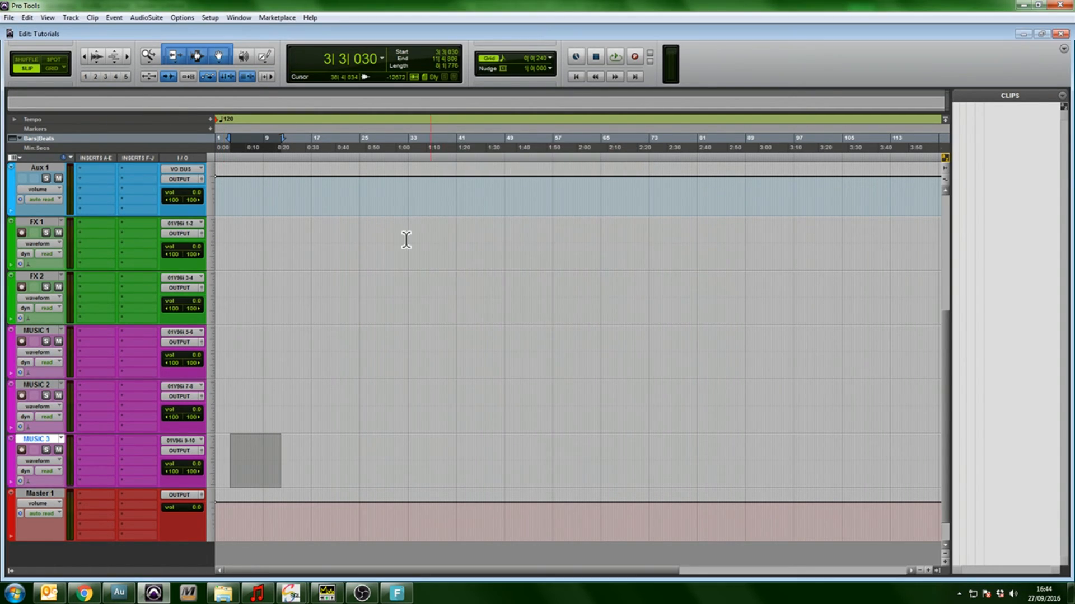
# Rename the blue auxiliary track Aux 1 as VO BUS, and clear the edit selection
pyautogui.scroll(3, 403, 237)
pyautogui.click(42, 332)
pyautogui.doubleClick(42, 333)
pyautogui.write('VO')
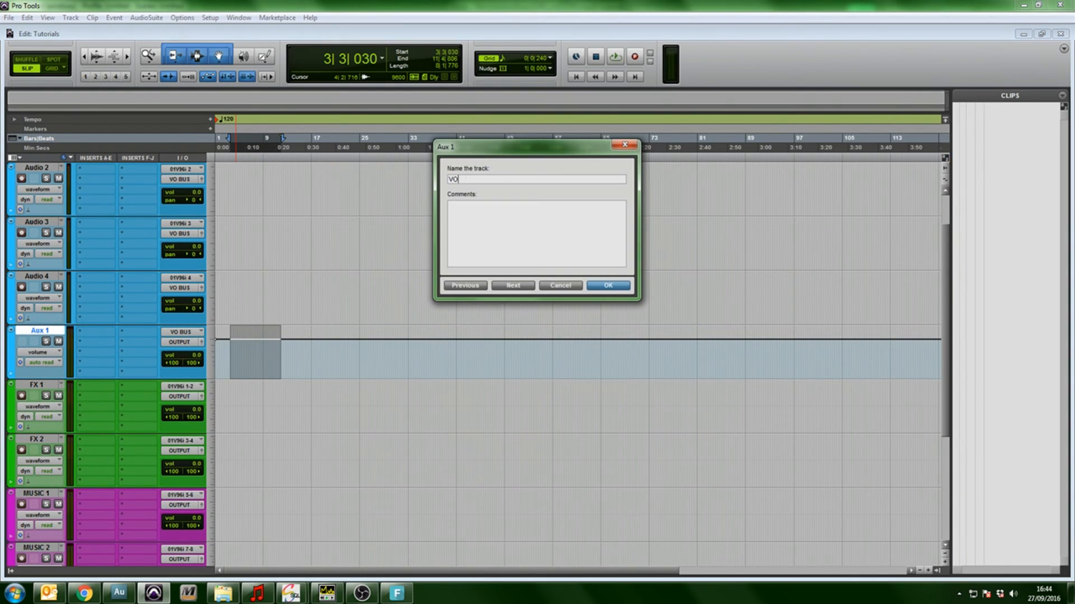
pyautogui.write(' BUS')
pyautogui.press('Return')
pyautogui.click(298, 286)
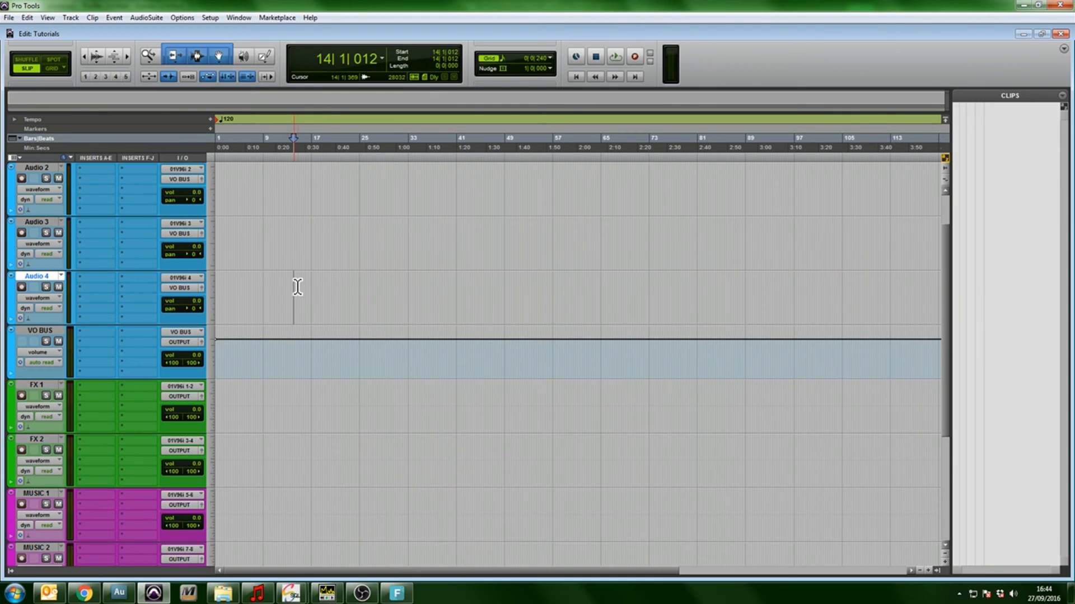
# Select about bars 1 to 15 on the VO BUS track, and place the edit cursor near bar 5 on it
pyautogui.scroll(1, 299, 284)
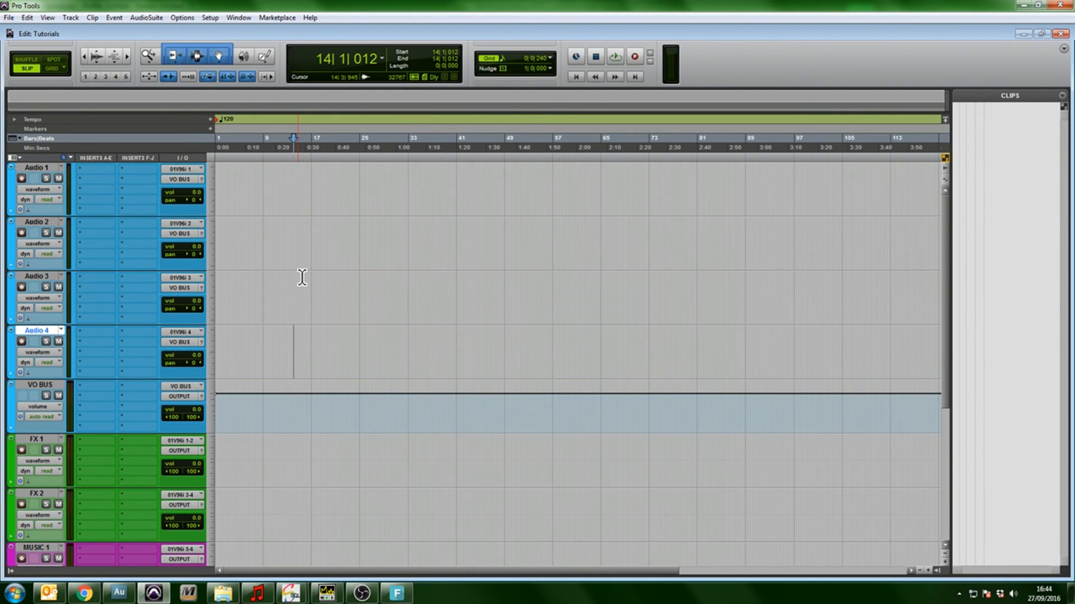
pyautogui.moveTo(305, 411); pyautogui.dragTo(105, 399)
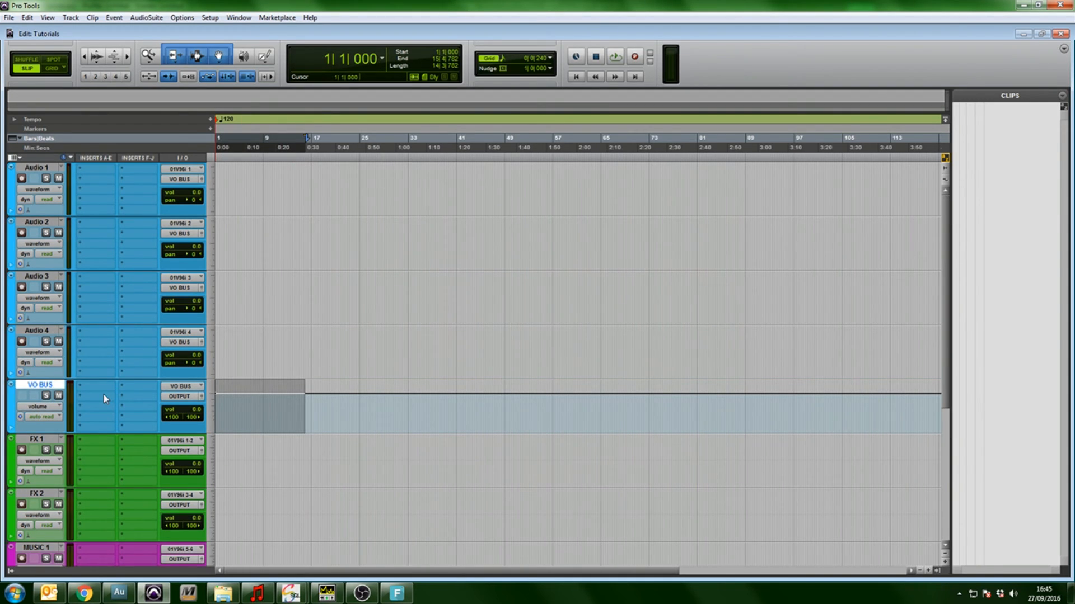
pyautogui.click(242, 412)
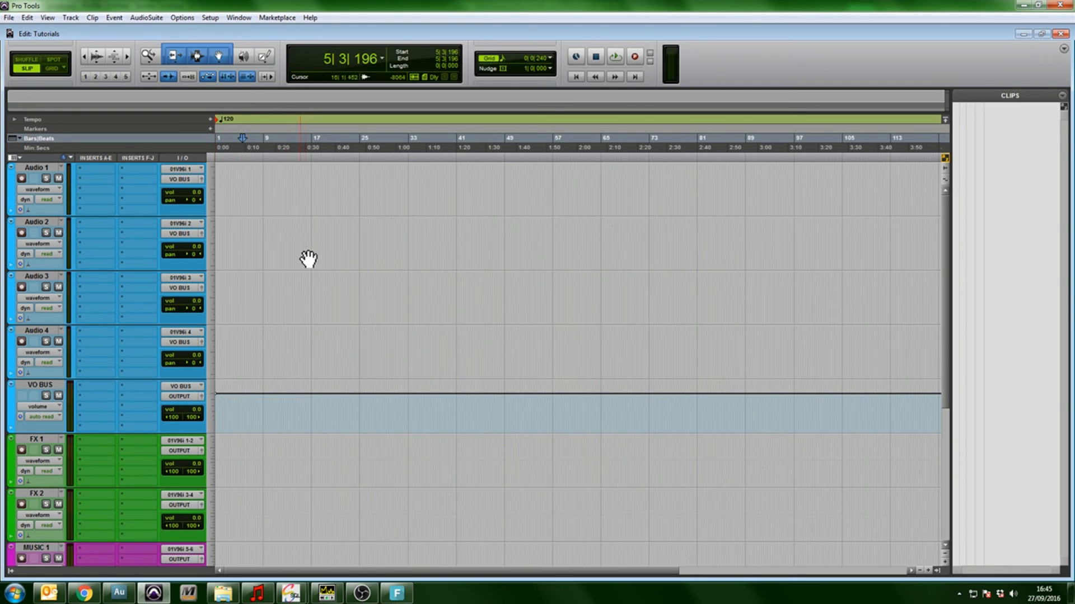
# Select about bars 1 to 13 on Master 1, and place the edit cursor near bar 11 on MUSIC 2
pyautogui.scroll(-4, 307, 256)
pyautogui.moveTo(289, 510); pyautogui.dragTo(137, 492)
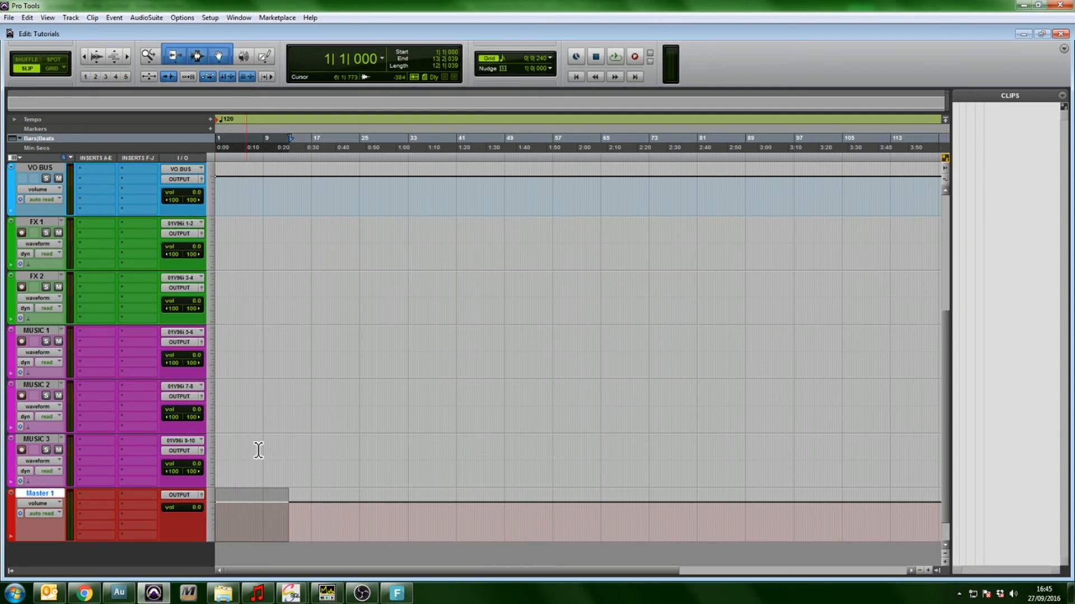
pyautogui.click(281, 406)
pyautogui.scroll(4, 281, 406)
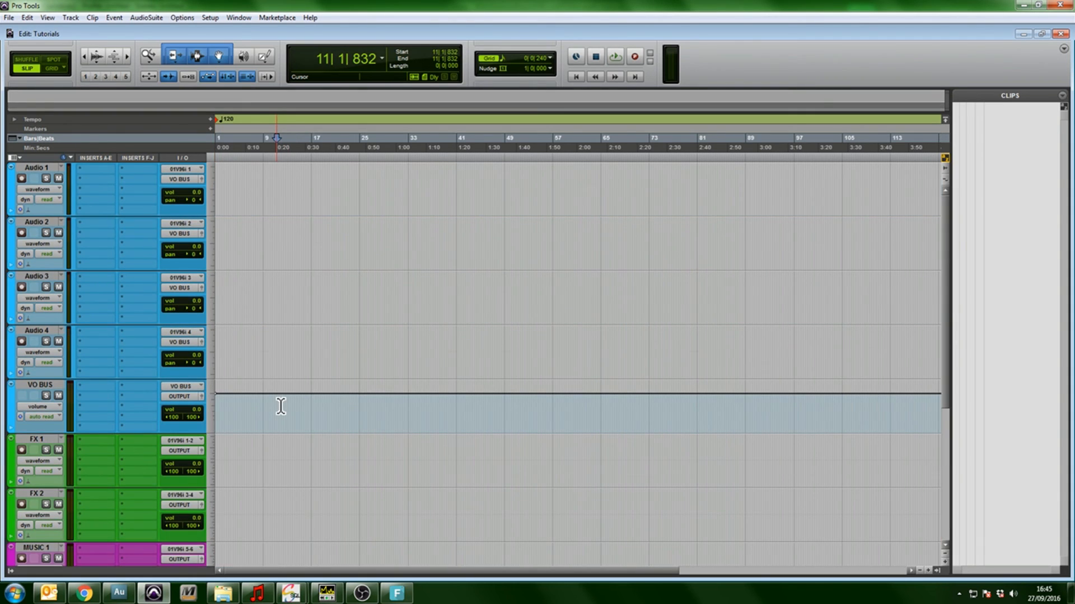